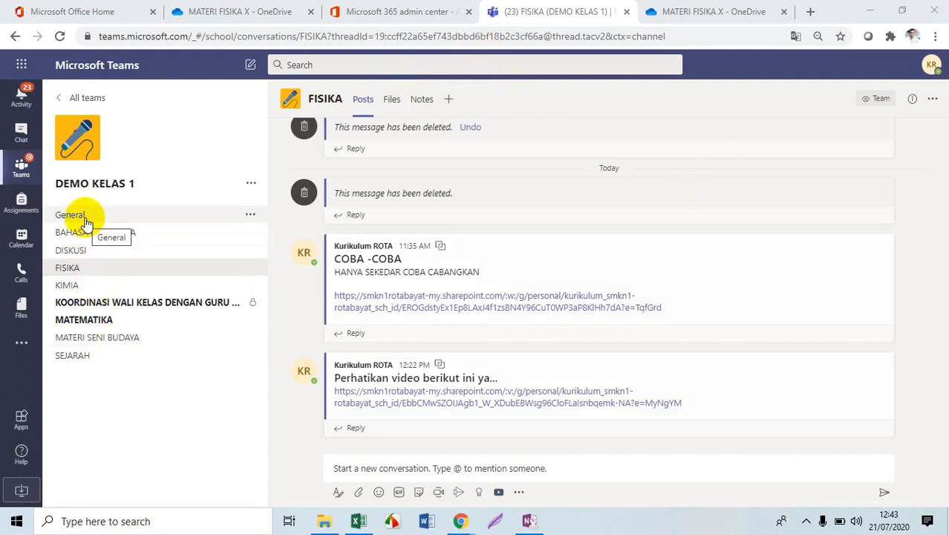
Open the General channel of DEMO KELAS 1 and look through its posts and assignment notices.
{"action": "left_click", "coordinate": [84, 220]}
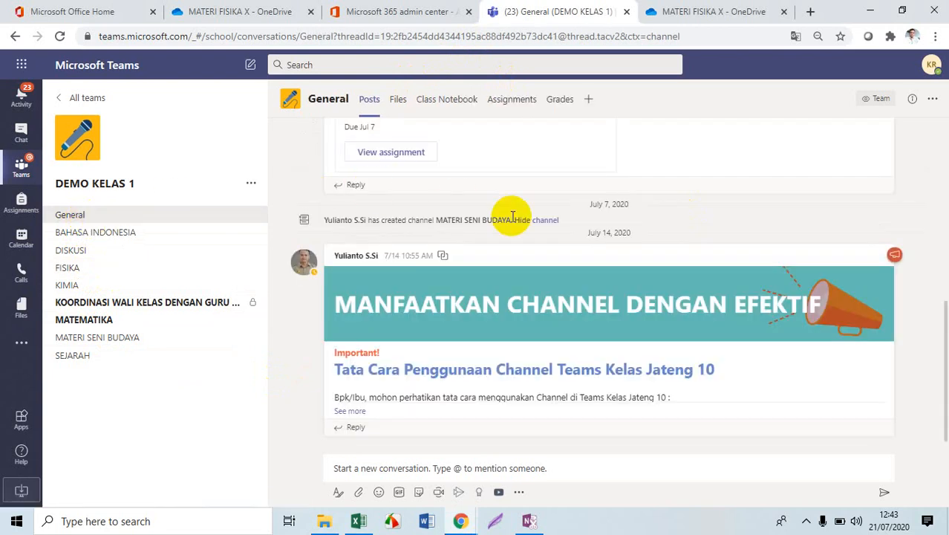
{"action": "scroll", "coordinate": [534, 194], "scroll_direction": "up", "scroll_amount": 2}
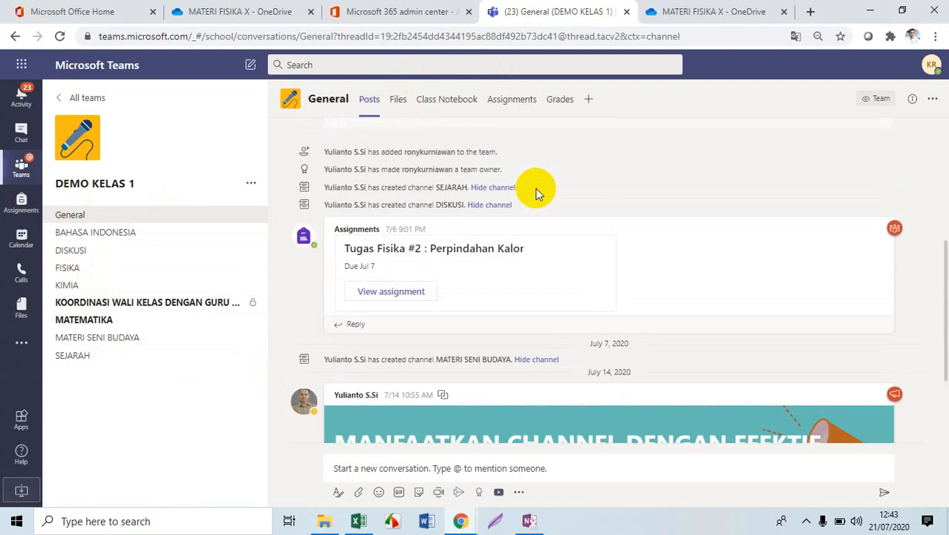
{"action": "scroll", "coordinate": [538, 194], "scroll_direction": "down", "scroll_amount": 2}
{"action": "scroll", "coordinate": [539, 193], "scroll_direction": "up", "scroll_amount": 2}
{"action": "scroll", "coordinate": [539, 194], "scroll_direction": "up", "scroll_amount": 2}
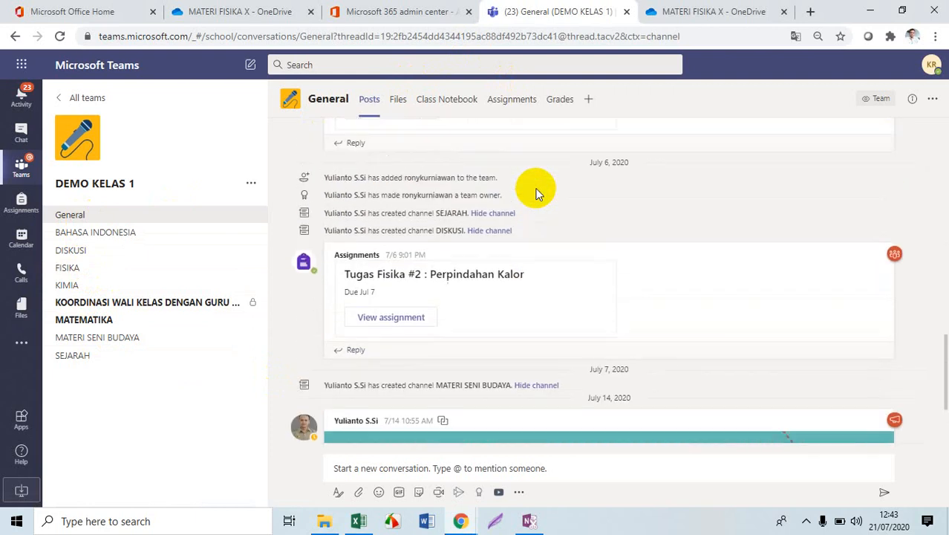
{"action": "scroll", "coordinate": [538, 194], "scroll_direction": "down", "scroll_amount": 2}
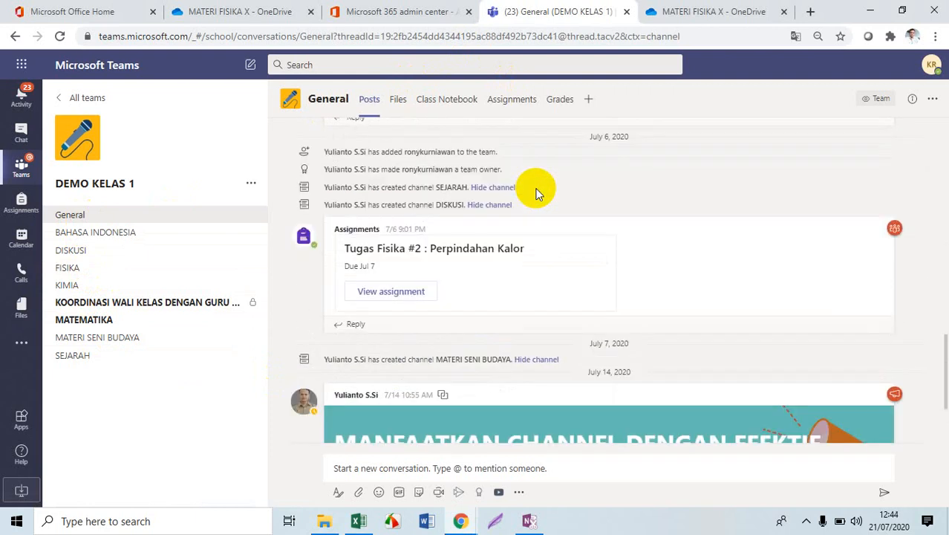
{"action": "scroll", "coordinate": [539, 194], "scroll_direction": "down", "scroll_amount": 2}
{"action": "scroll", "coordinate": [536, 188], "scroll_direction": "up", "scroll_amount": 3}
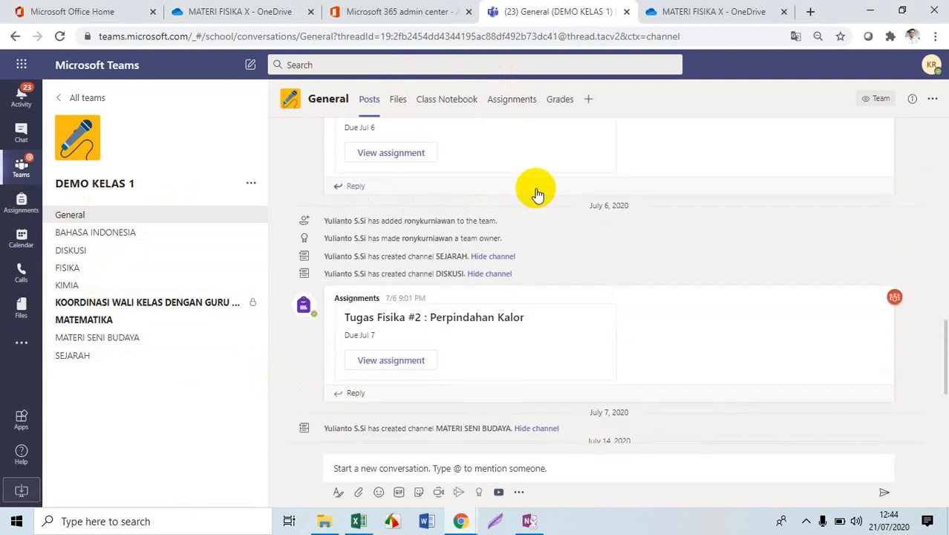
Create a new assignment in the General channel and title it "FIS 1".
{"action": "left_click", "coordinate": [517, 108]}
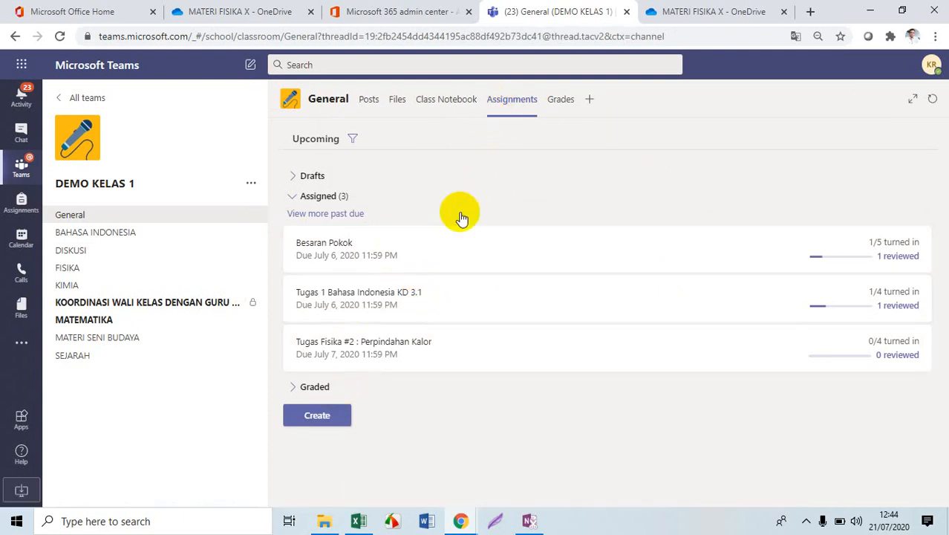
{"action": "left_click", "coordinate": [326, 416]}
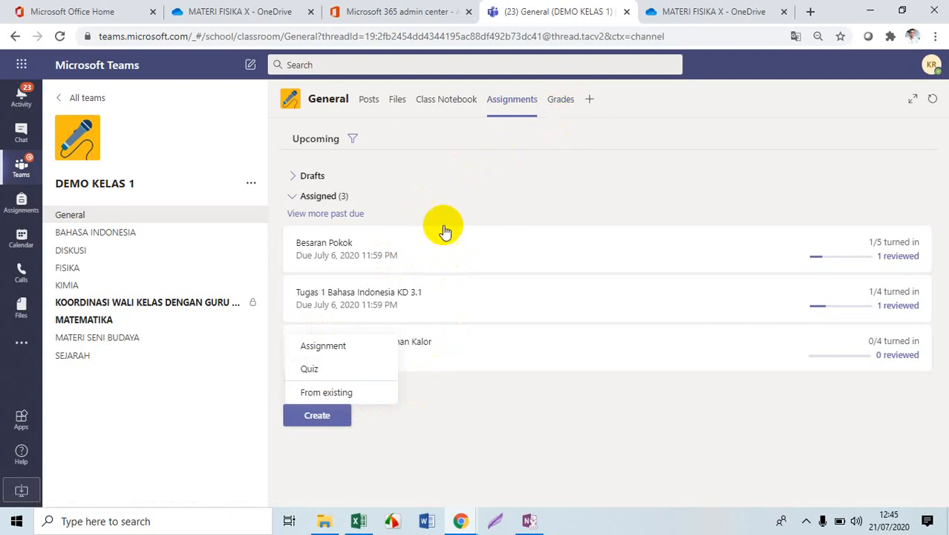
{"action": "left_click", "coordinate": [323, 349]}
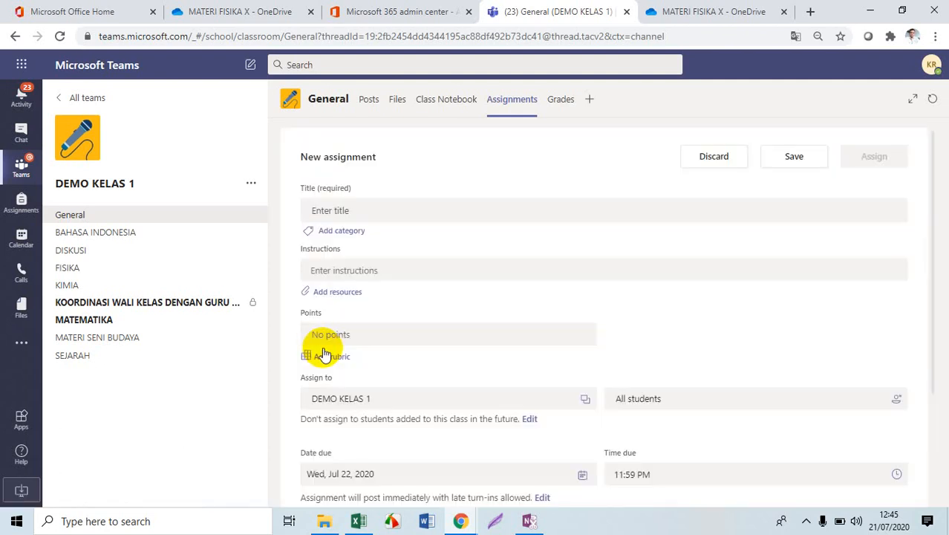
{"action": "left_click", "coordinate": [312, 209]}
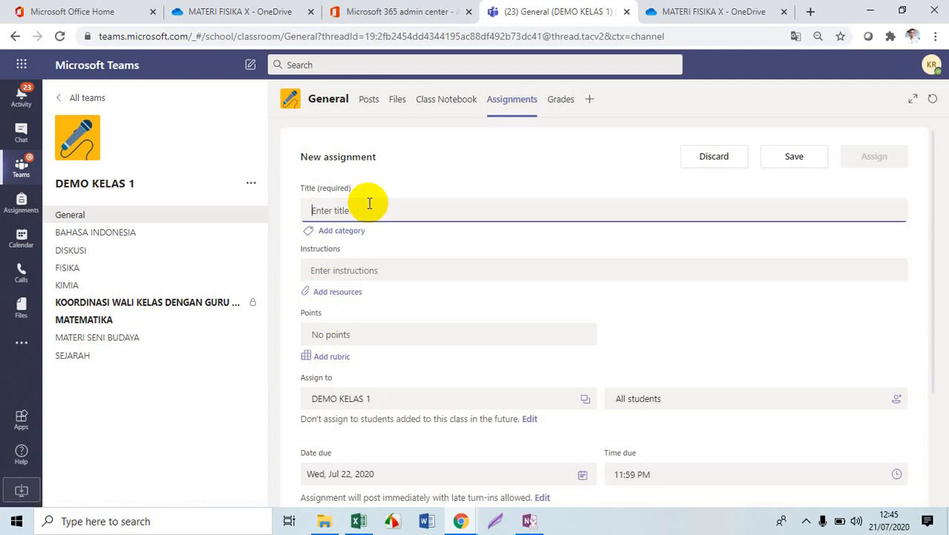
{"action": "type", "text": "FIS"}
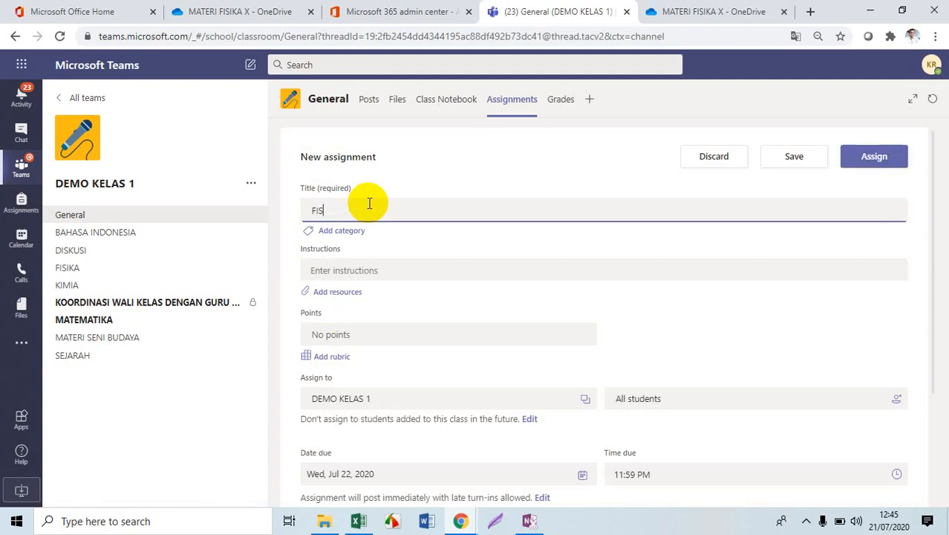
{"action": "type", "text": " 1"}
Start the assignment instructions with the heading "BESARAN DAN SATUAN" in bold, underlined text with a green highlight.
{"action": "left_click", "coordinate": [365, 274]}
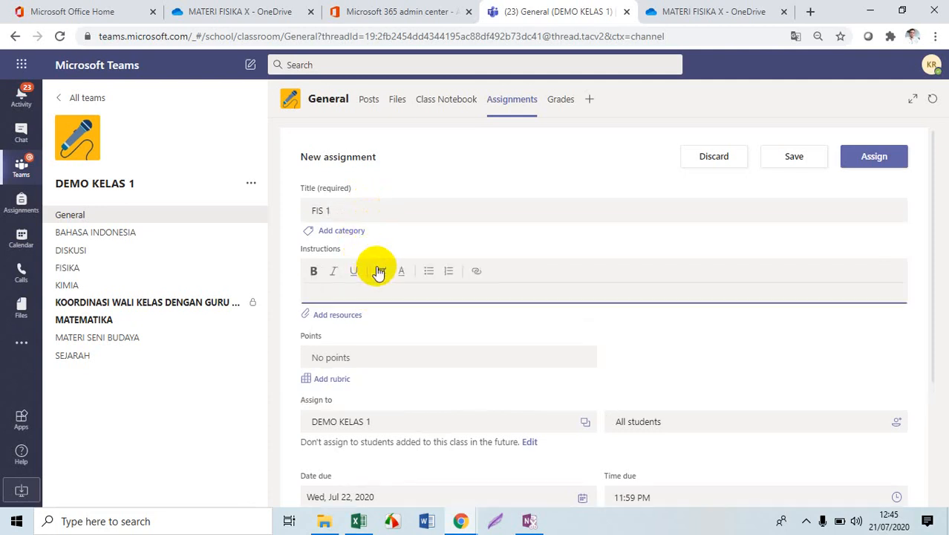
{"action": "left_click", "coordinate": [315, 277]}
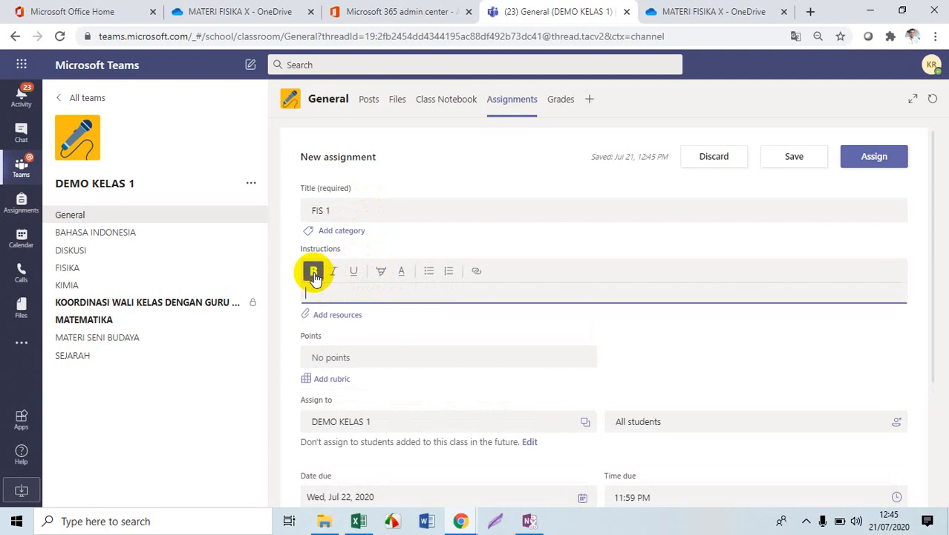
{"action": "left_click", "coordinate": [400, 280]}
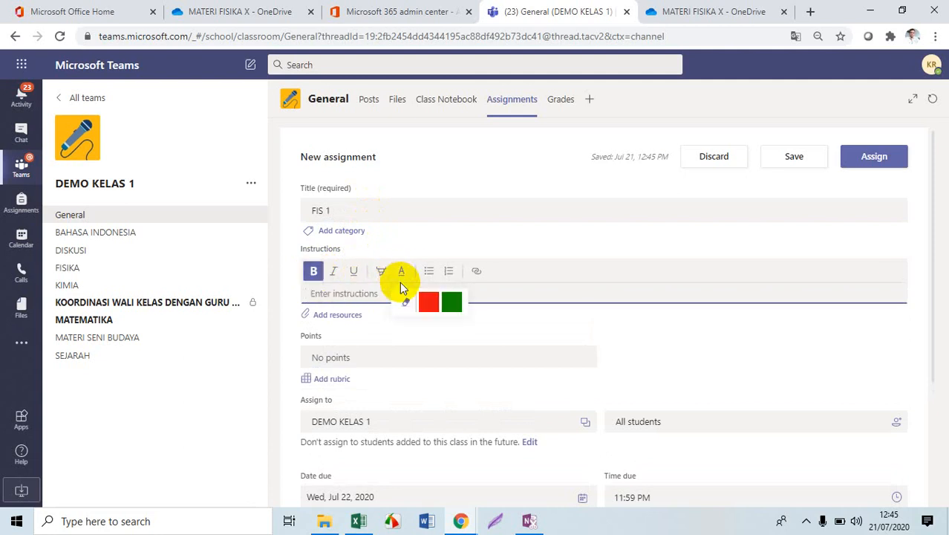
{"action": "left_click", "coordinate": [381, 272]}
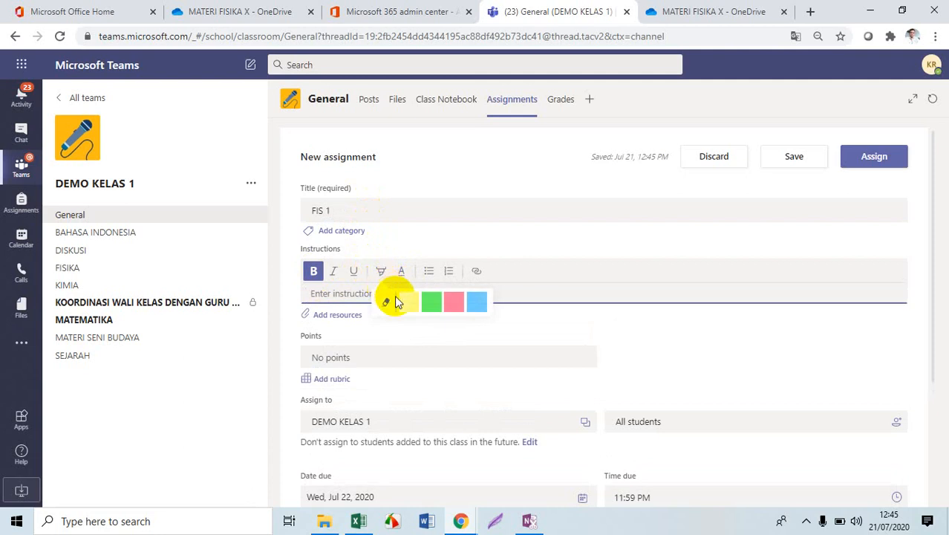
{"action": "left_click", "coordinate": [431, 303]}
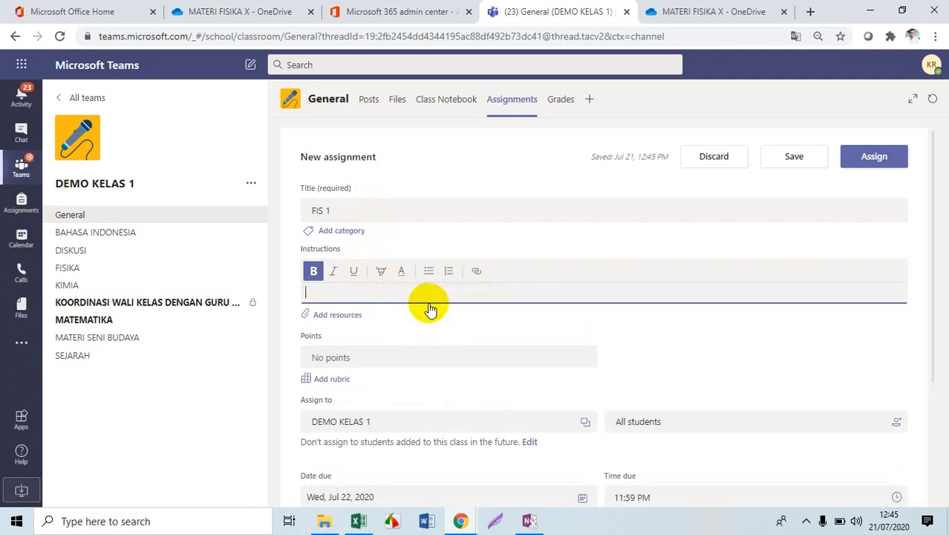
{"action": "left_click", "coordinate": [354, 273]}
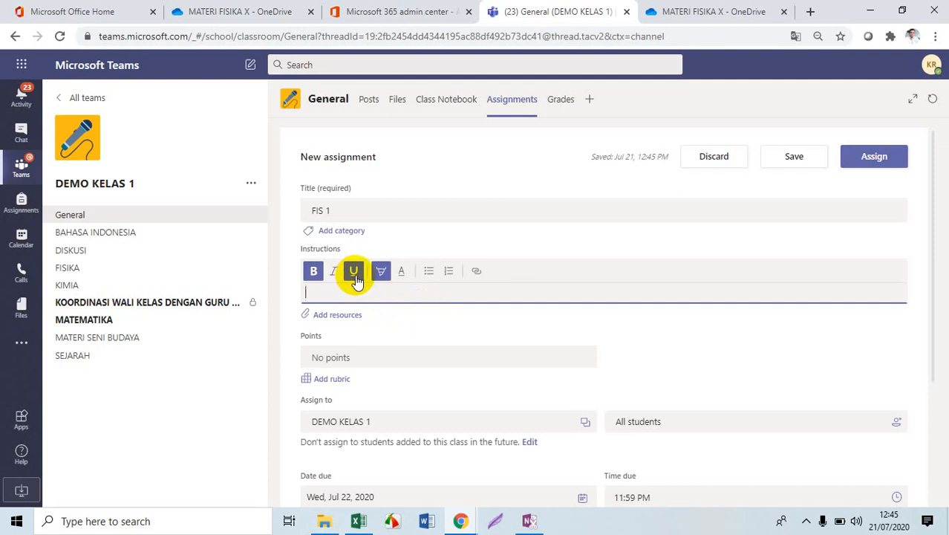
{"action": "type", "text": "BESARAN DAN SATUAN"}
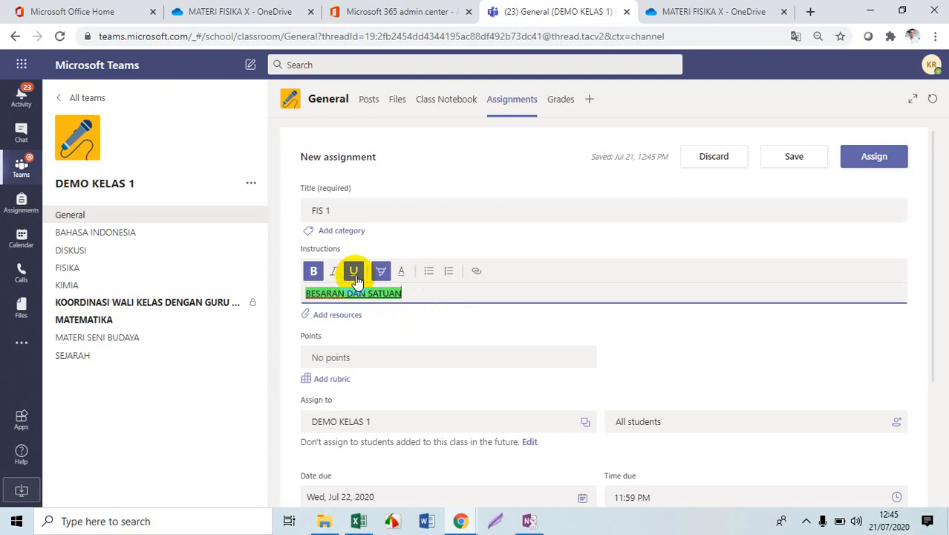
{"action": "key", "text": "Return"}
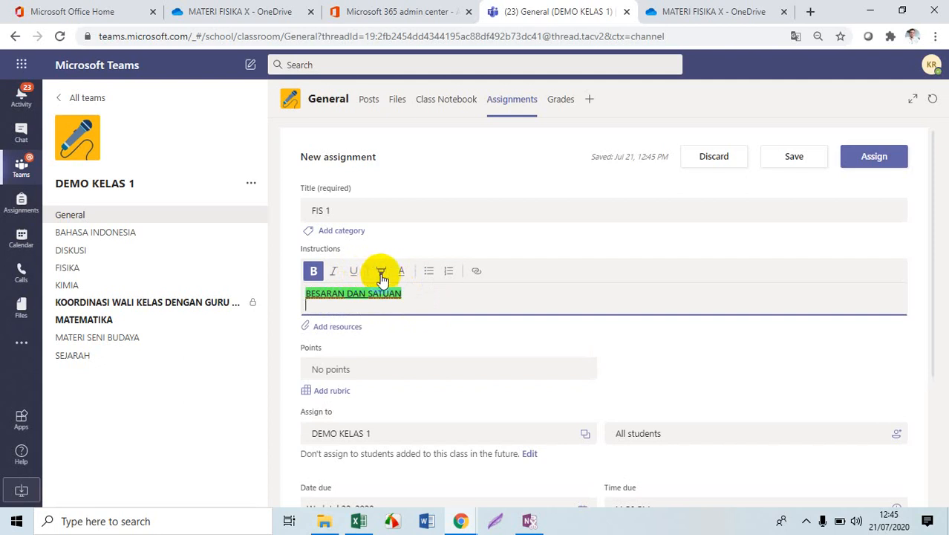
Clear the highlight and write "1. Jelaskan besaran pokok dan sebutkan 7 besaran pokok" below the heading.
{"action": "left_click", "coordinate": [385, 276]}
{"action": "left_click", "coordinate": [387, 303]}
{"action": "type", "text": "S"}
{"action": "key", "text": "BackSpace"}
{"action": "key", "text": "ctrl+u"}
{"action": "type", "text": "Je"}
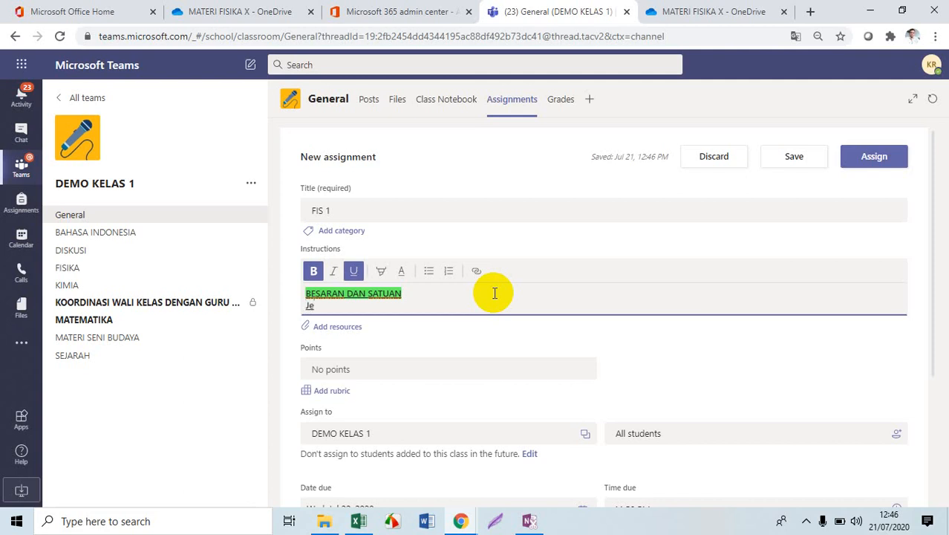
{"action": "key", "text": "BackSpace"}
{"action": "key", "text": "BackSpace"}
{"action": "type", "text": "1. Je"}
{"action": "type", "text": "a"}
{"action": "key", "text": "BackSpace"}
{"action": "type", "text": "laskan besd"}
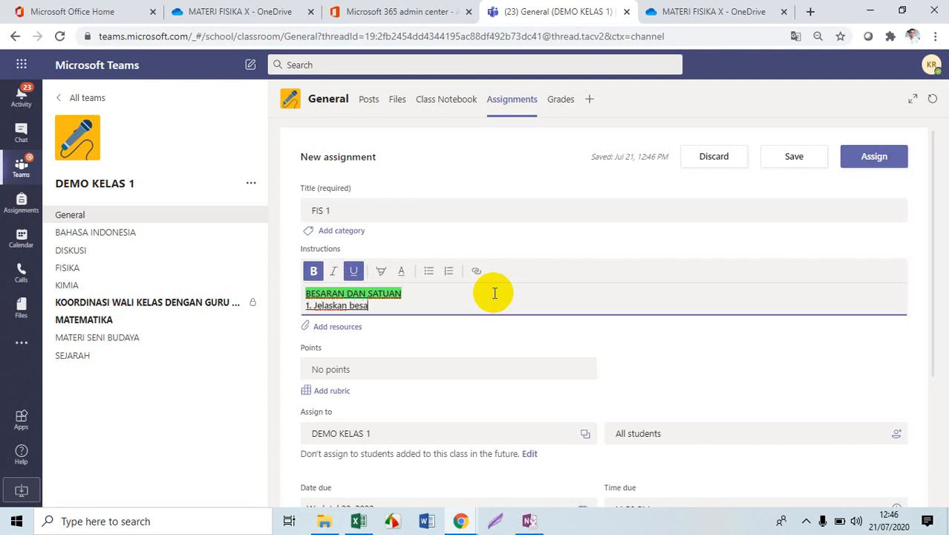
{"action": "key", "text": "BackSpace"}
{"action": "type", "text": "aran pokok dan se"}
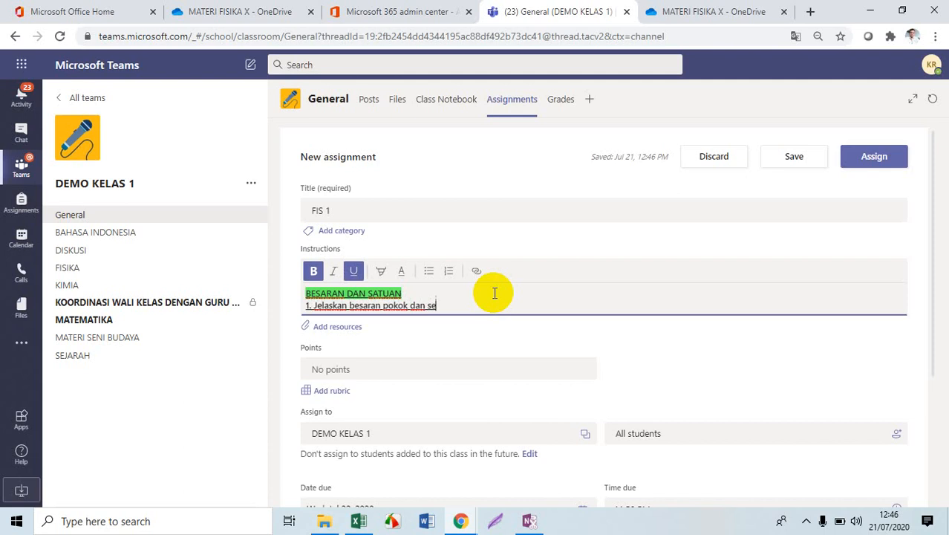
{"action": "type", "text": "butkan 7 besaran pokok"}
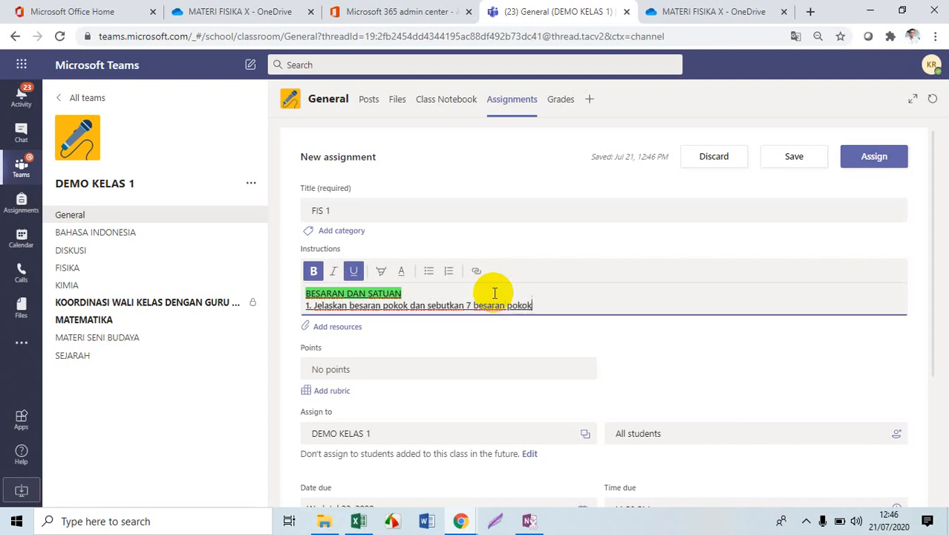
Shorten the first question to "1. Jelaskan besaran pokok".
{"action": "type", "text": " ber"}
{"action": "key", "text": "BackSpace"}
{"action": "key", "text": "BackSpace"}
{"action": "key", "text": "BackSpace"}
{"action": "key", "text": "BackSpace"}
{"action": "key", "text": "BackSpace"}
{"action": "key", "text": "BackSpace"}
{"action": "key", "text": "BackSpace"}
{"action": "key", "text": "BackSpace"}
{"action": "key", "text": "BackSpace"}
{"action": "key", "text": "BackSpace"}
{"action": "key", "text": "BackSpace"}
{"action": "key", "text": "BackSpace"}
{"action": "key", "text": "BackSpace"}
{"action": "key", "text": "BackSpace"}
{"action": "key", "text": "BackSpace"}
{"action": "key", "text": "BackSpace"}
{"action": "key", "text": "BackSpace"}
{"action": "key", "text": "BackSpace"}
{"action": "key", "text": "BackSpace"}
{"action": "key", "text": "BackSpace"}
{"action": "key", "text": "BackSpace"}
{"action": "key", "text": "BackSpace"}
{"action": "key", "text": "BackSpace"}
{"action": "key", "text": "BackSpace"}
{"action": "key", "text": "BackSpace"}
{"action": "key", "text": "BackSpace"}
{"action": "key", "text": "BackSpace"}
{"action": "key", "text": "BackSpace"}
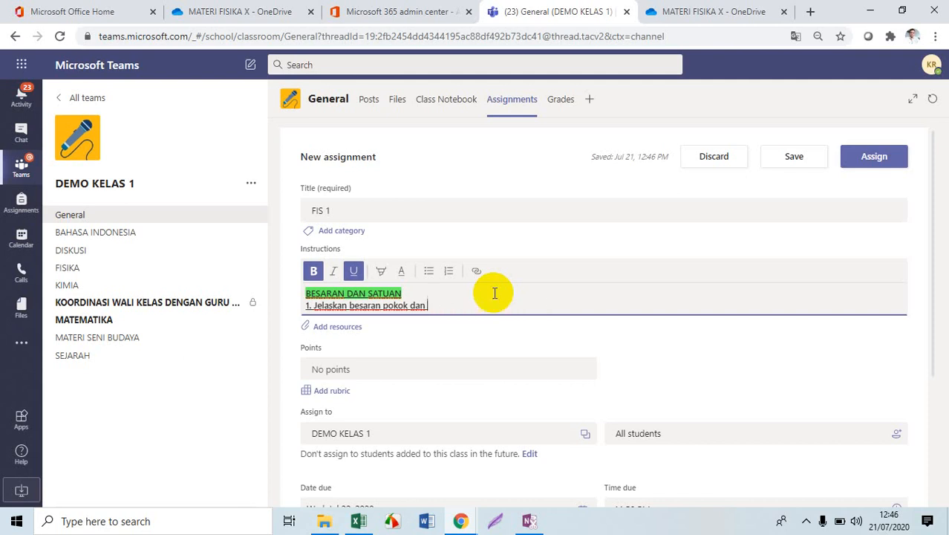
Add the second question "2. Sebutkan 7 besaran pokok dan satuannya" on a new line, followed by a blank line.
{"action": "key", "text": "Return"}
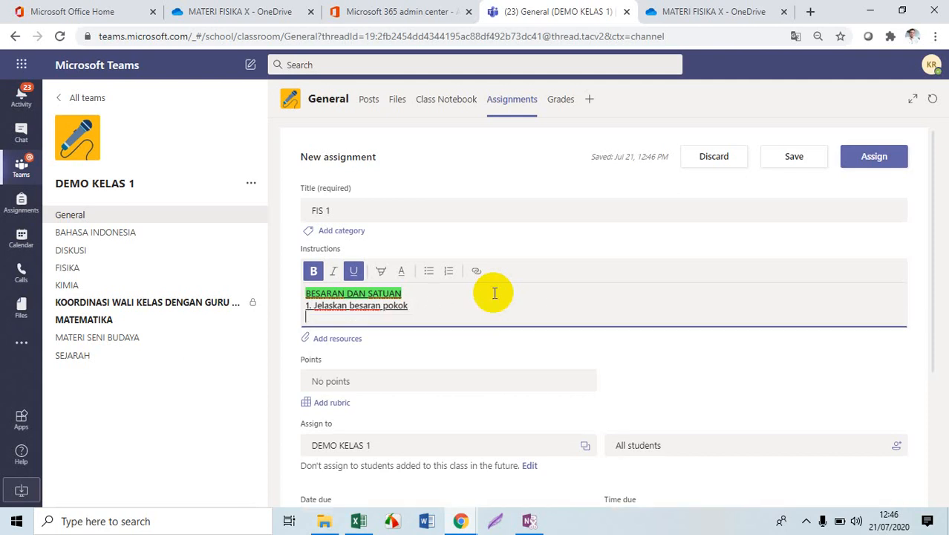
{"action": "type", "text": "2. Sebutkan 7"}
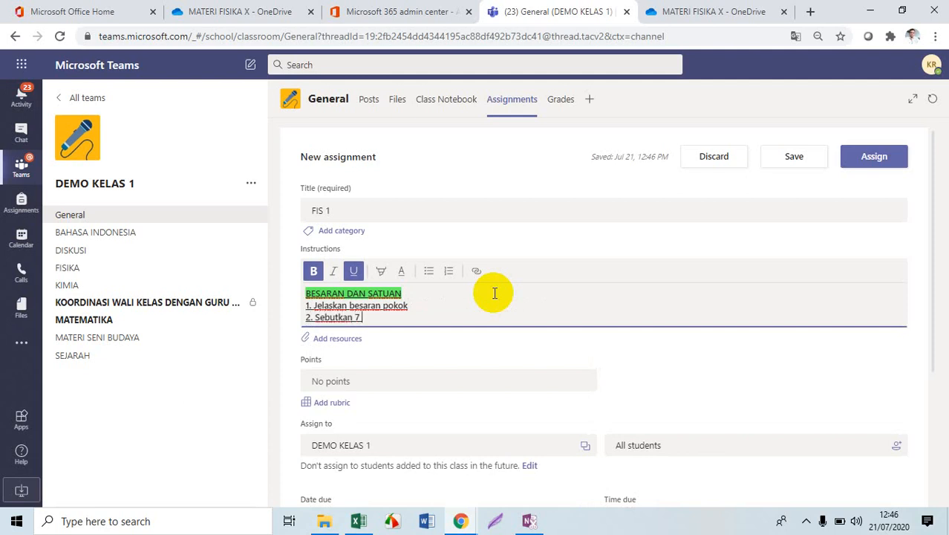
{"action": "type", "text": " besaran pokok da"}
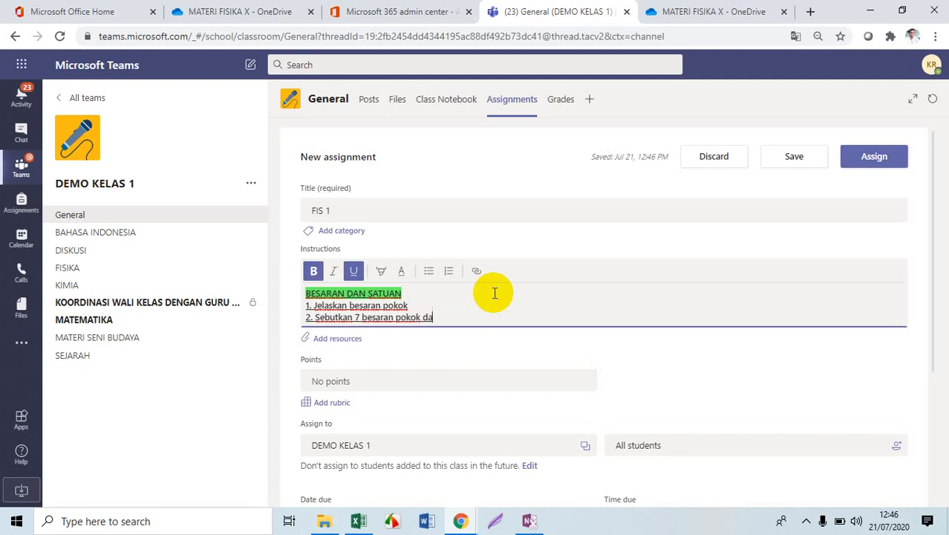
{"action": "type", "text": "n satuannya"}
{"action": "key", "text": "Return"}
{"action": "key", "text": "Return"}
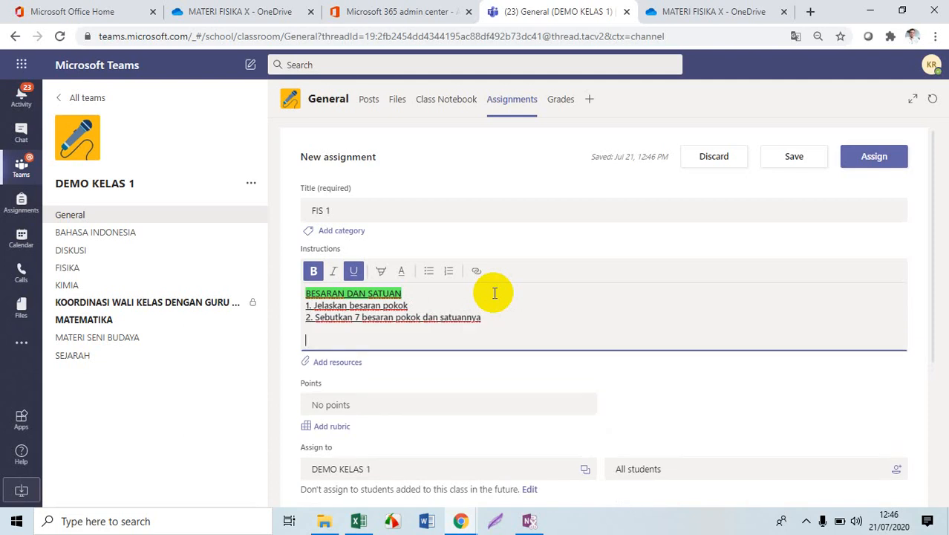
Add the submission note "TULIS DIBUKU DENGAN JELAS LAU FOTO DAN KIRIMKAN DI ASSIGNMENT!!" below the questions.
{"action": "type", "text": "TULIS"}
{"action": "key", "text": "BackSpace"}
{"action": "type", "text": "D"}
{"action": "type", "text": "BUKU DENGANG"}
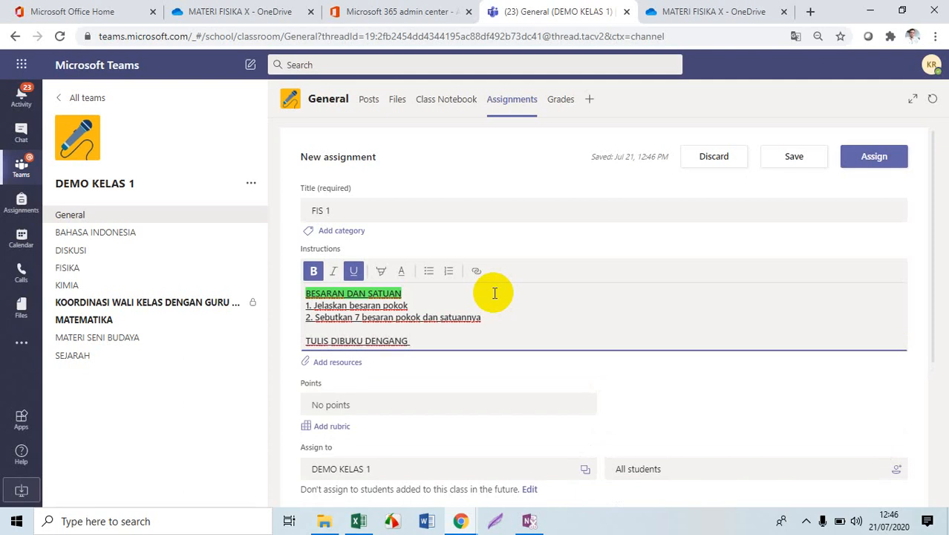
{"action": "key", "text": "BackSpace"}
{"action": "key", "text": "BackSpace"}
{"action": "type", "text": "JELAS LAU FOTO DAN"}
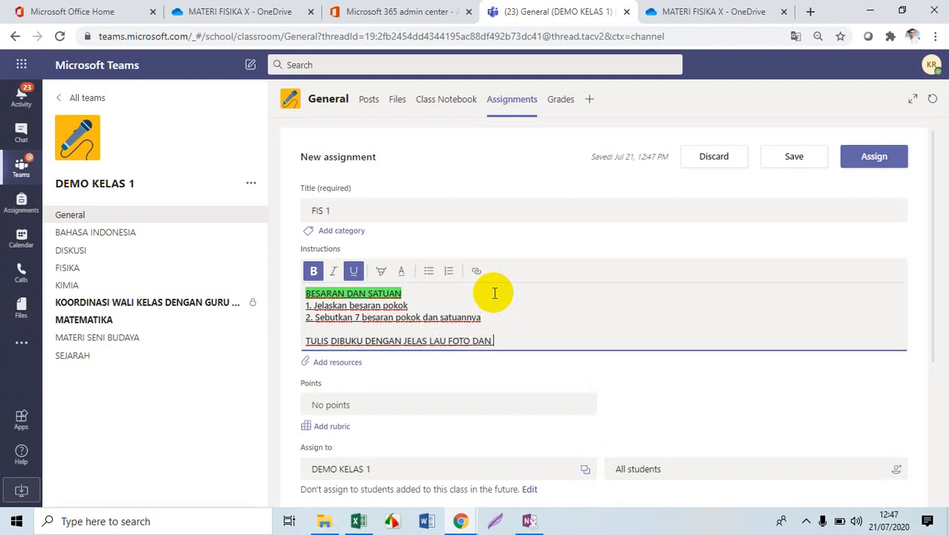
{"action": "type", "text": " KIRIMKAN DI"}
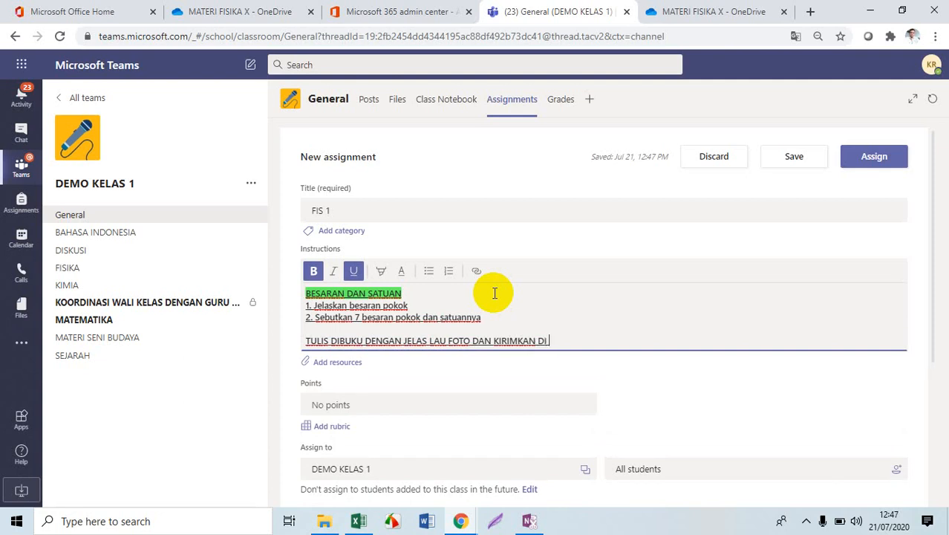
{"action": "type", "text": " AD"}
{"action": "key", "text": "BackSpace"}
{"action": "key", "text": "BackSpace"}
{"action": "key", "text": "BackSpace"}
{"action": "type", "text": "ASSIGNMENT"}
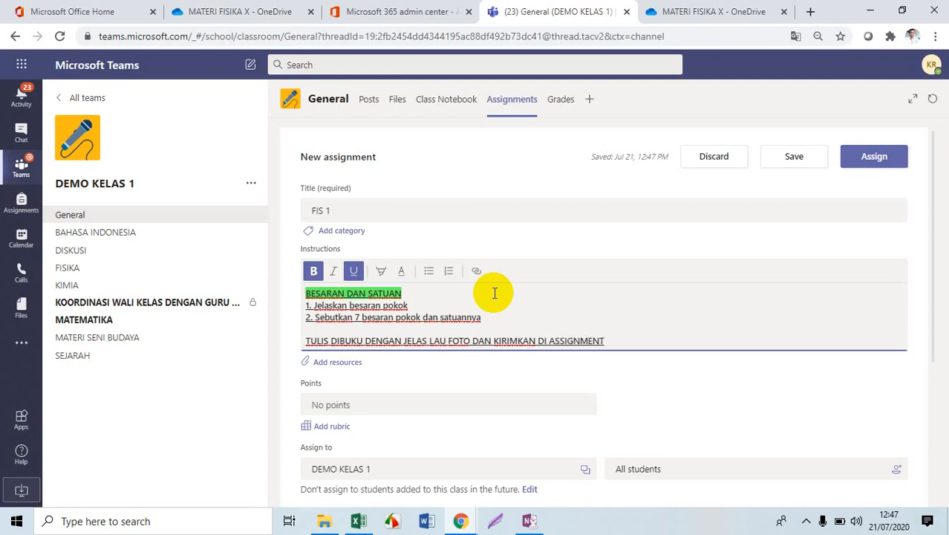
{"action": "type", "text": "!!"}
Append "LENGKAPI DENGAN NAMA DAN KELAS" with a pink highlight to the end of the submission note.
{"action": "left_click", "coordinate": [381, 278]}
{"action": "left_click", "coordinate": [458, 307]}
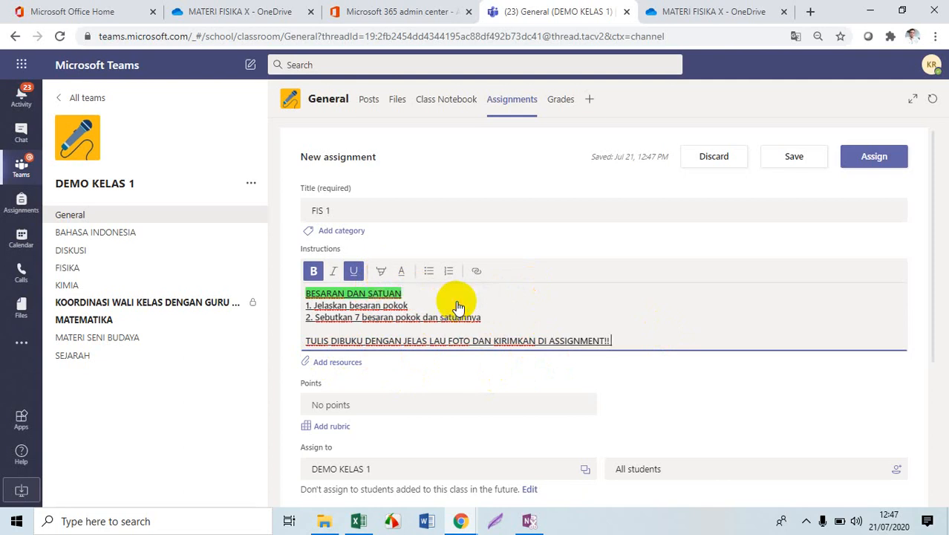
{"action": "type", "text": "LENGKAPI DENGAN DA"}
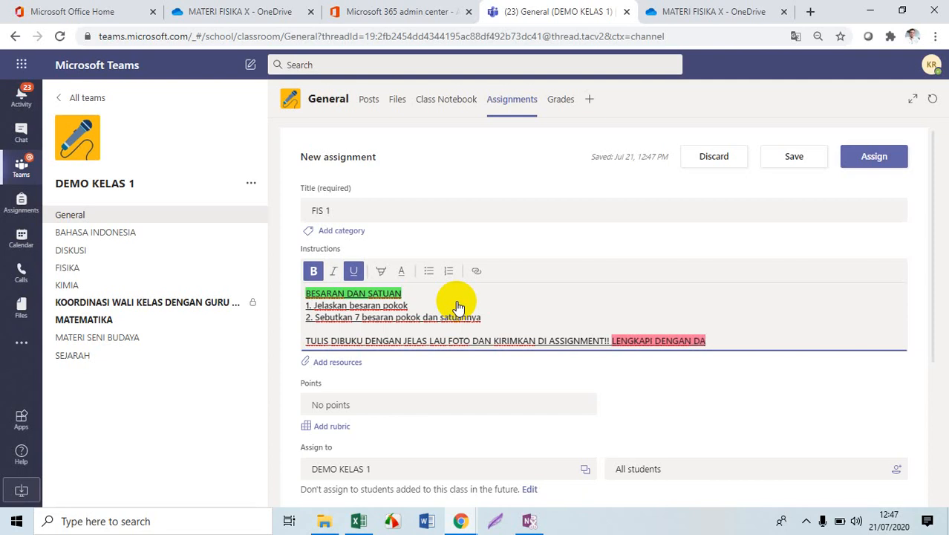
{"action": "key", "text": "BackSpace"}
{"action": "key", "text": "BackSpace"}
{"action": "type", "text": "NAMA DAN KELAS"}
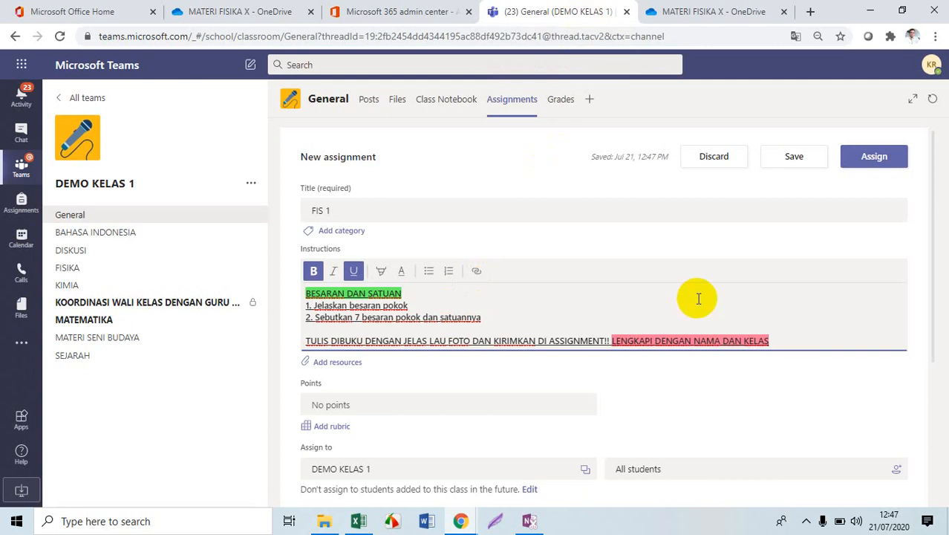
{"action": "scroll", "coordinate": [618, 318], "scroll_direction": "down", "scroll_amount": 1}
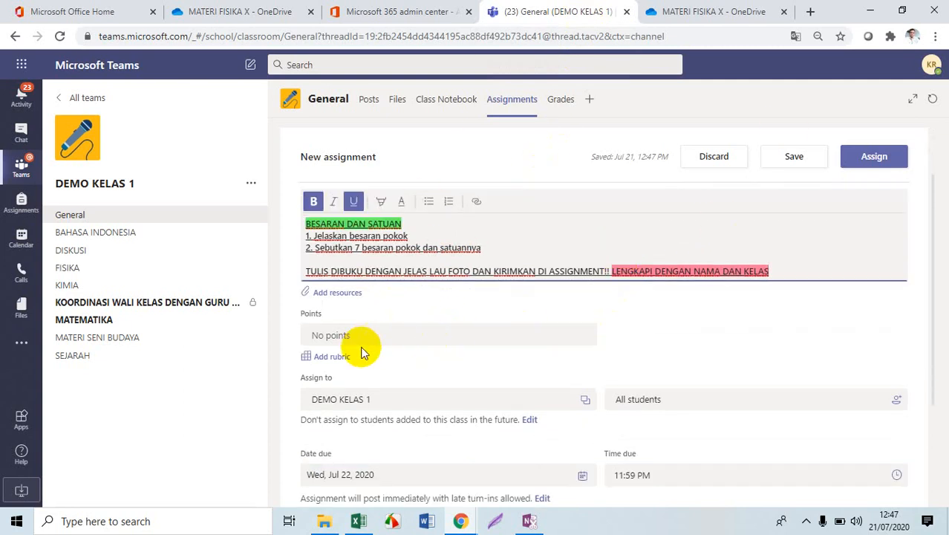
Set the assignment's points to 100 and start a new rubric for it.
{"action": "left_click", "coordinate": [328, 334]}
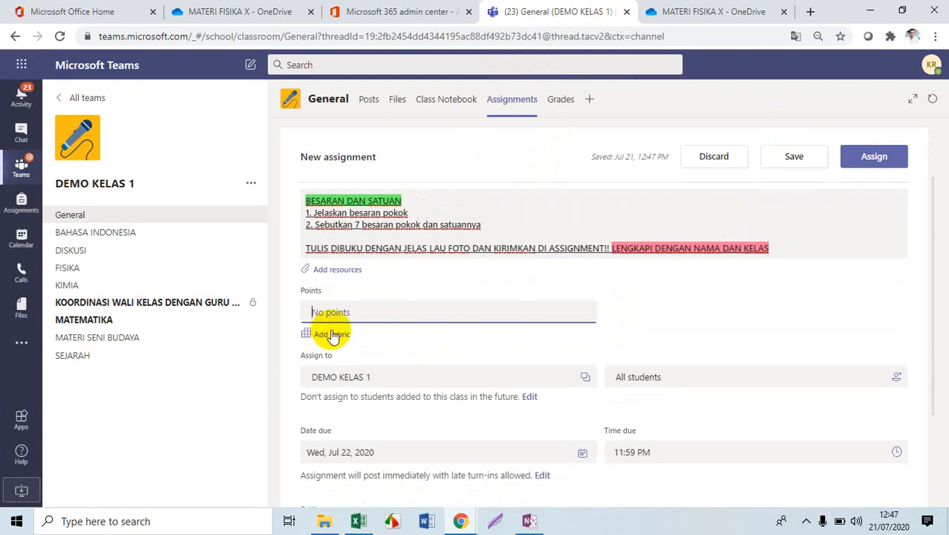
{"action": "type", "text": "100"}
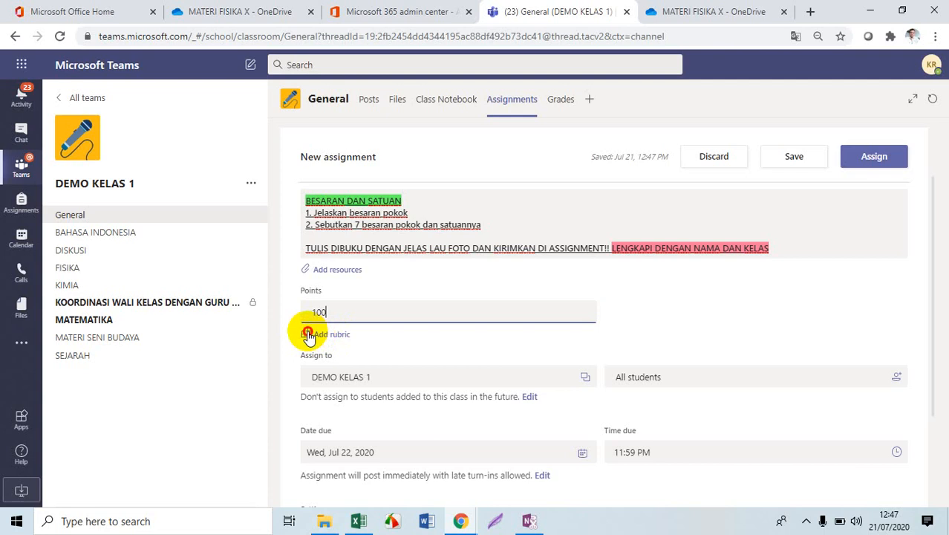
{"action": "left_click", "coordinate": [310, 335]}
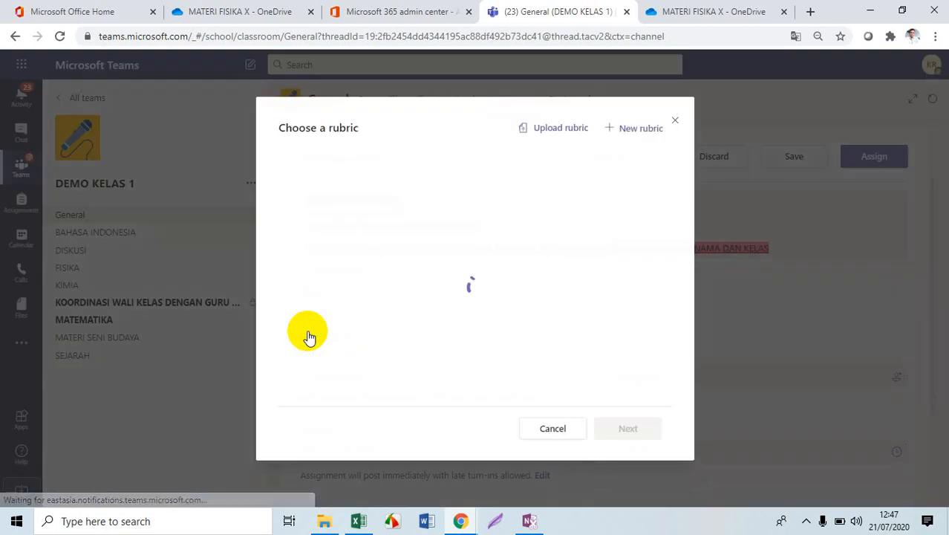
{"action": "left_click", "coordinate": [643, 128]}
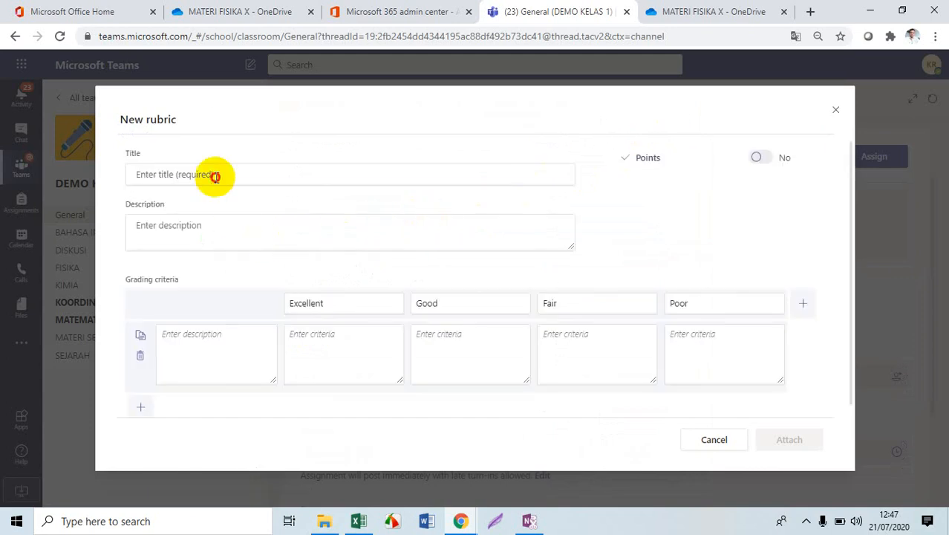
Enable points for the rubric and give it the title "FIS 1" and the description "Besaran".
{"action": "left_click", "coordinate": [217, 176]}
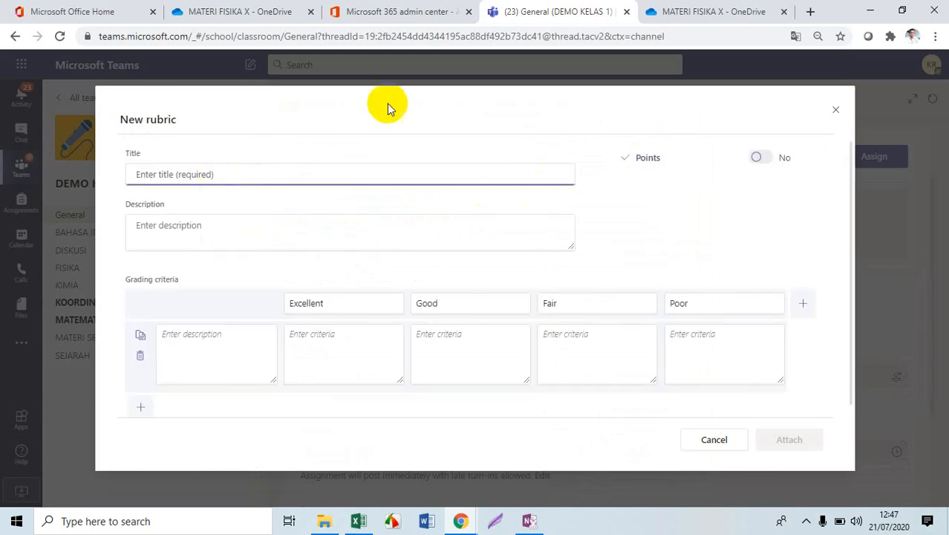
{"action": "left_click", "coordinate": [765, 159]}
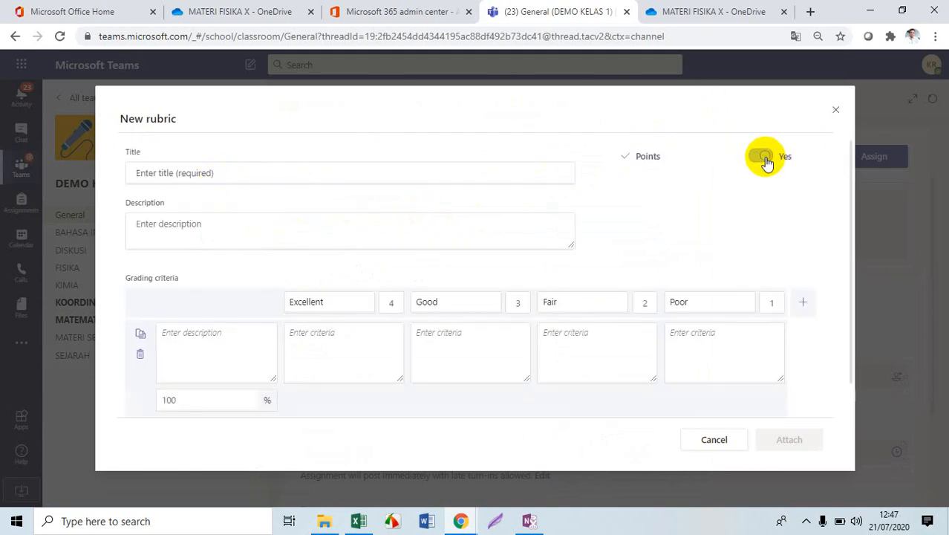
{"action": "left_click", "coordinate": [187, 171]}
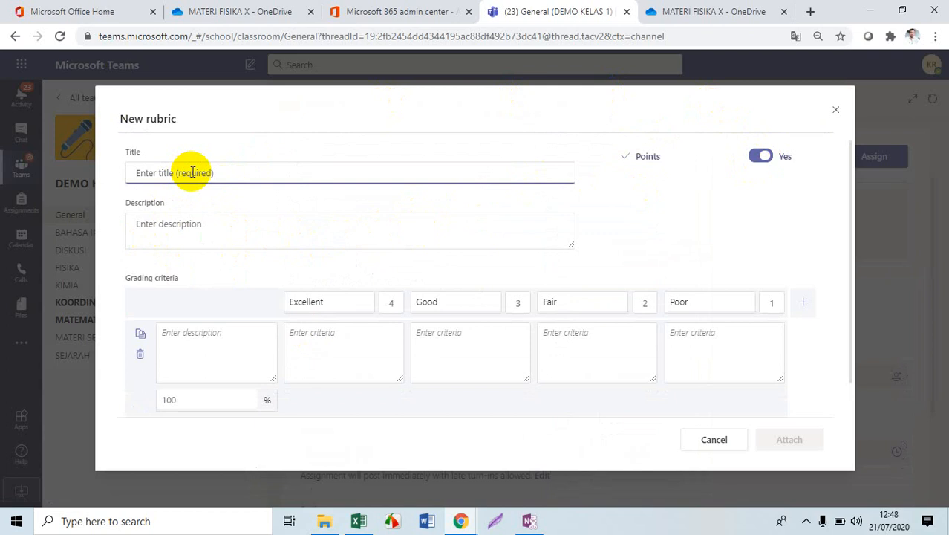
{"action": "type", "text": "FiS 1"}
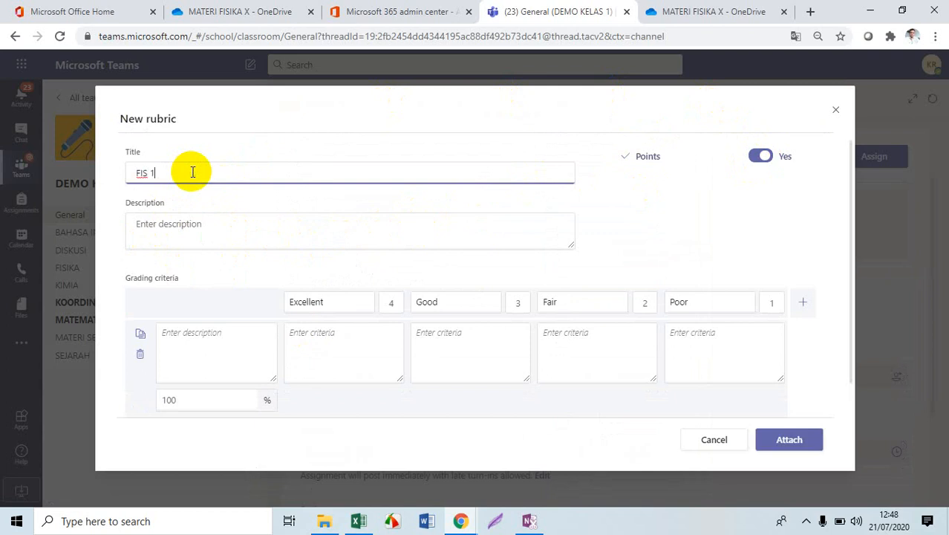
{"action": "left_click", "coordinate": [201, 222]}
{"action": "type", "text": "Bes"}
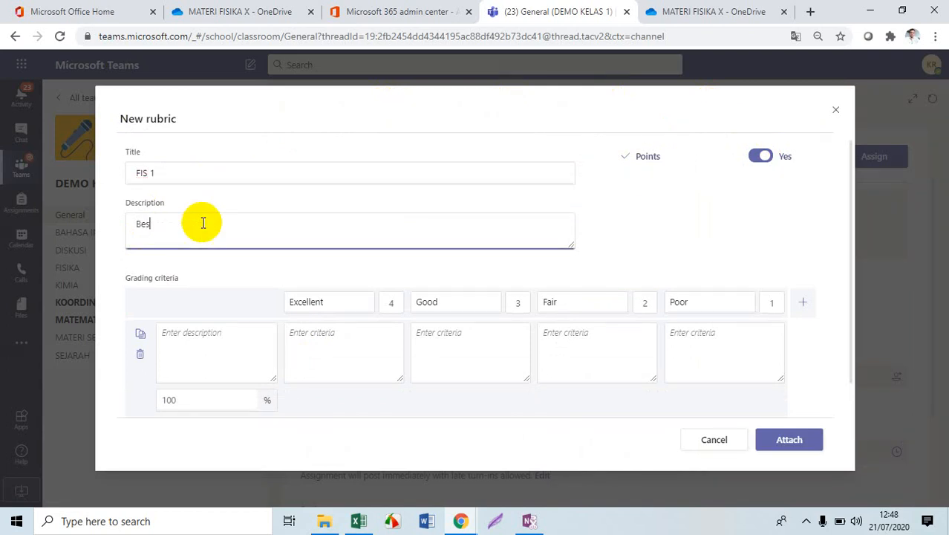
{"action": "type", "text": "aran"}
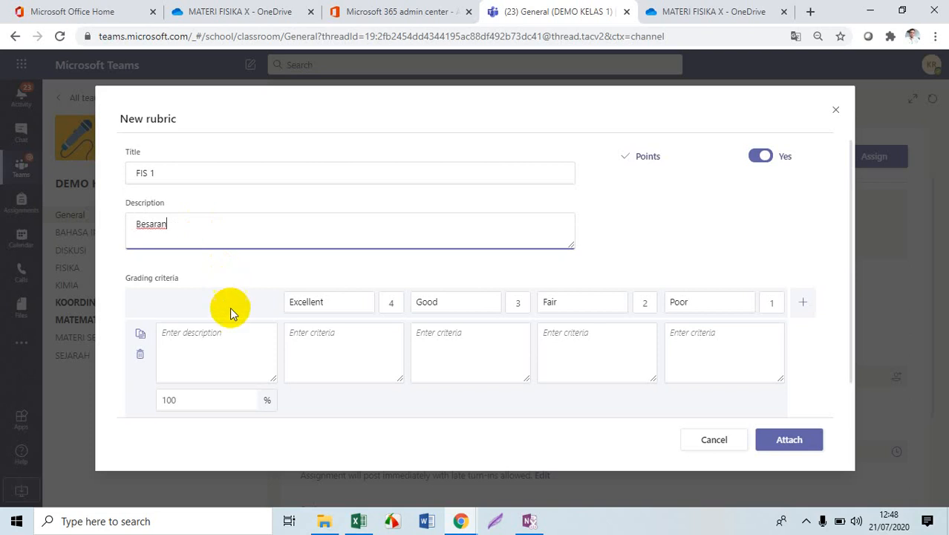
Enter "soal 1" as the description of the first grading criterion.
{"action": "left_click", "coordinate": [240, 346]}
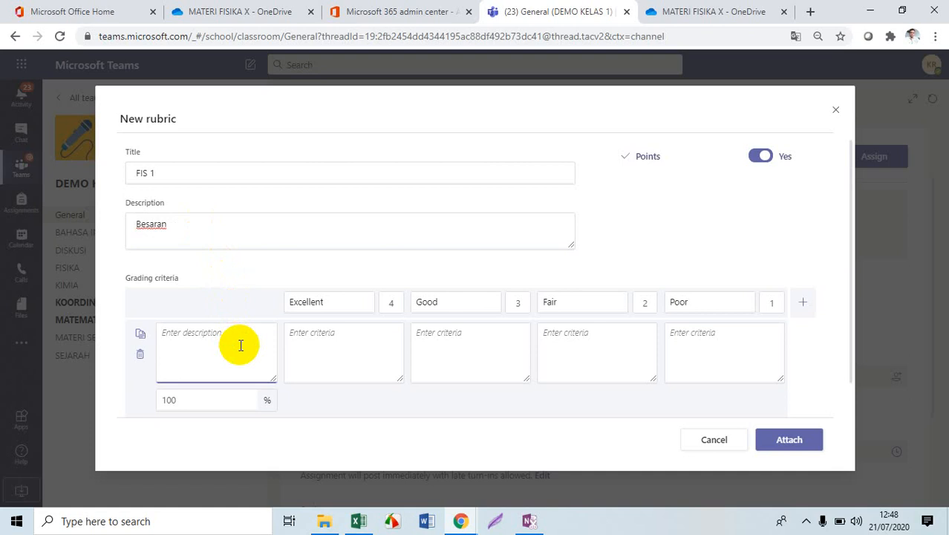
{"action": "type", "text": "soall"}
{"action": "key", "text": "BackSpace"}
{"action": "type", "text": "1"}
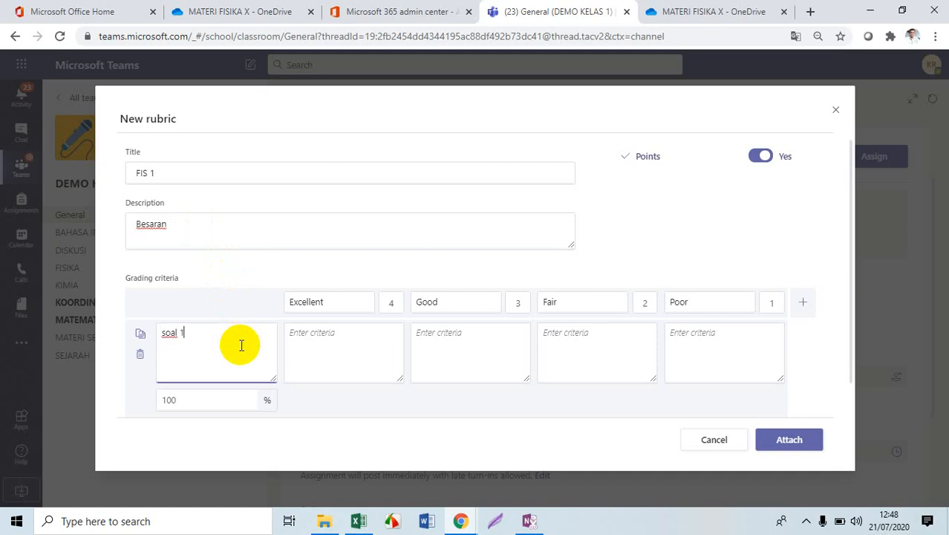
Replace the Poor rating category with a new blank category, and add and delete a trial criterion row.
{"action": "left_click", "coordinate": [314, 334]}
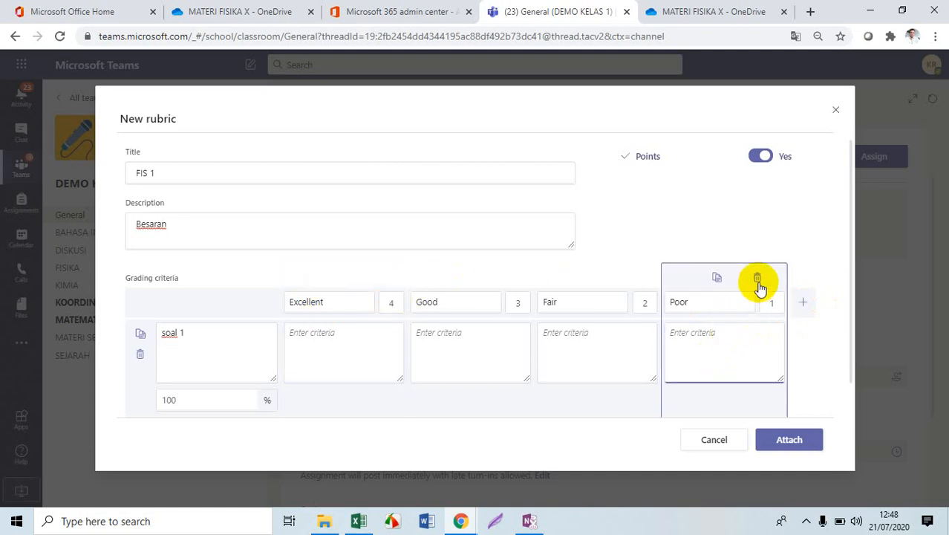
{"action": "left_click", "coordinate": [757, 278]}
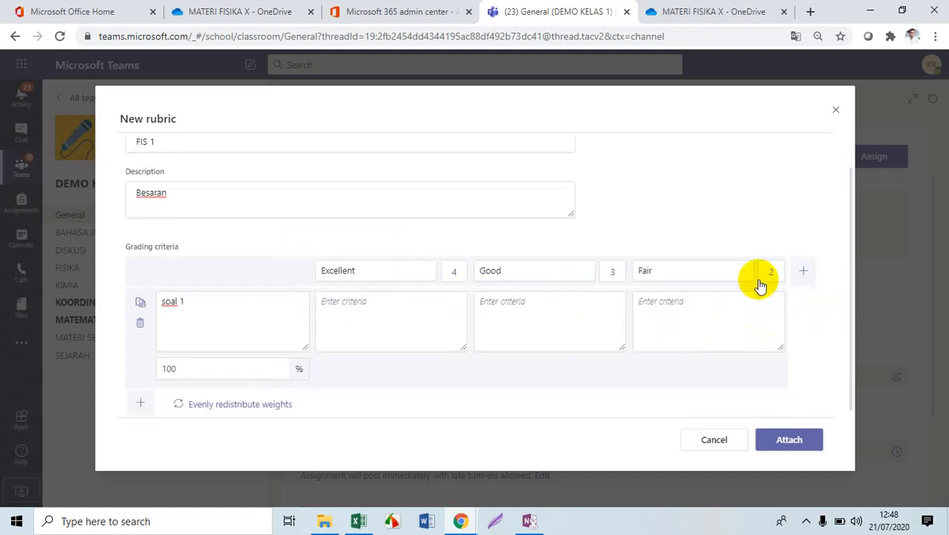
{"action": "left_click", "coordinate": [802, 273]}
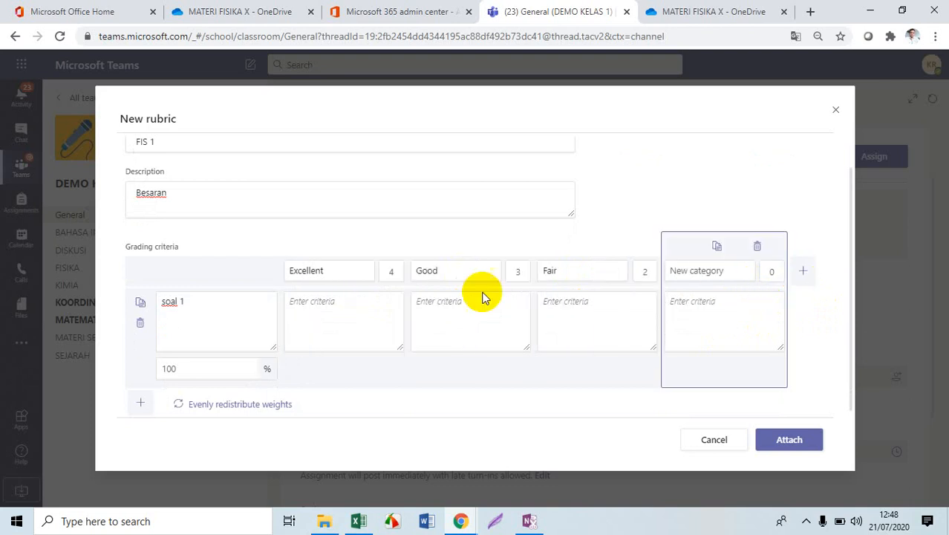
{"action": "left_click", "coordinate": [140, 404]}
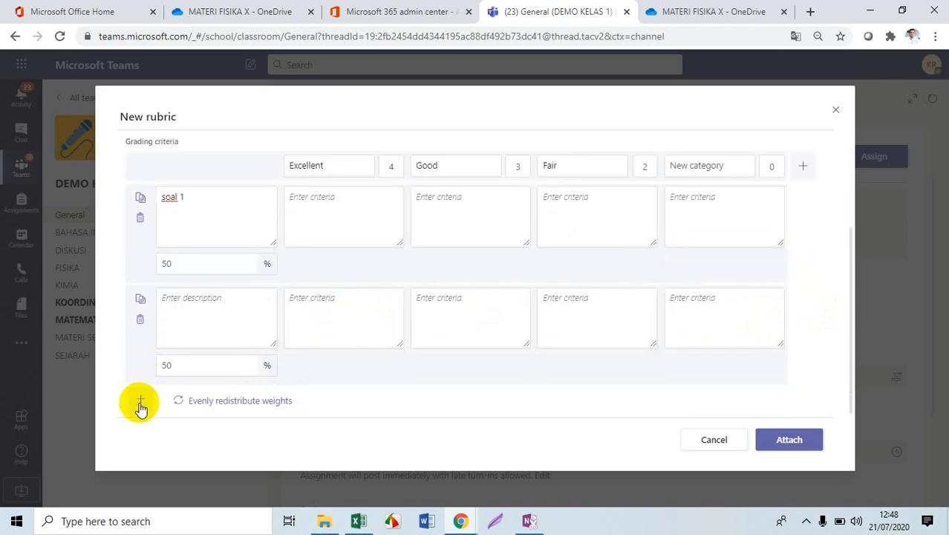
{"action": "left_click", "coordinate": [141, 320]}
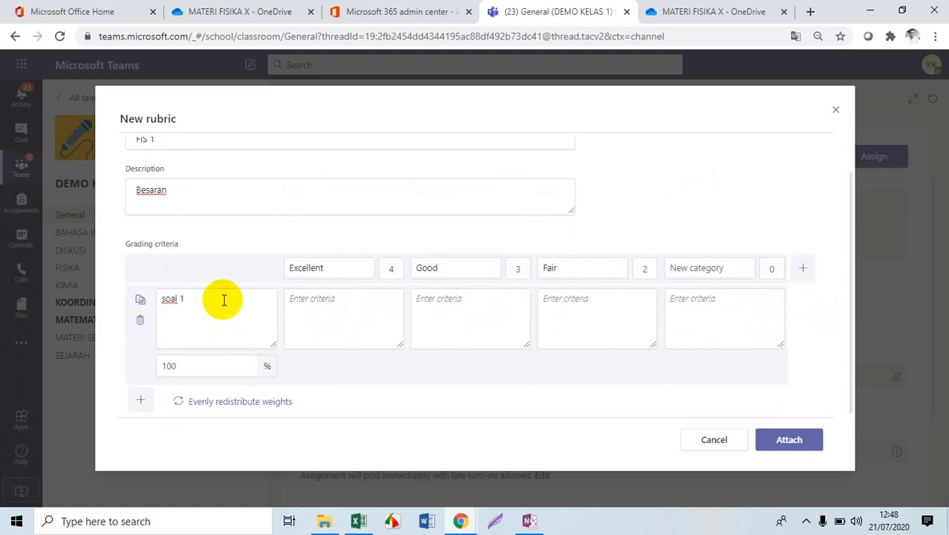
For soal 1, enter the Excellent criteria "jawaban sempurna" and the Good criteria "jawaban lengkap namun kurang detail".
{"action": "left_click", "coordinate": [317, 298]}
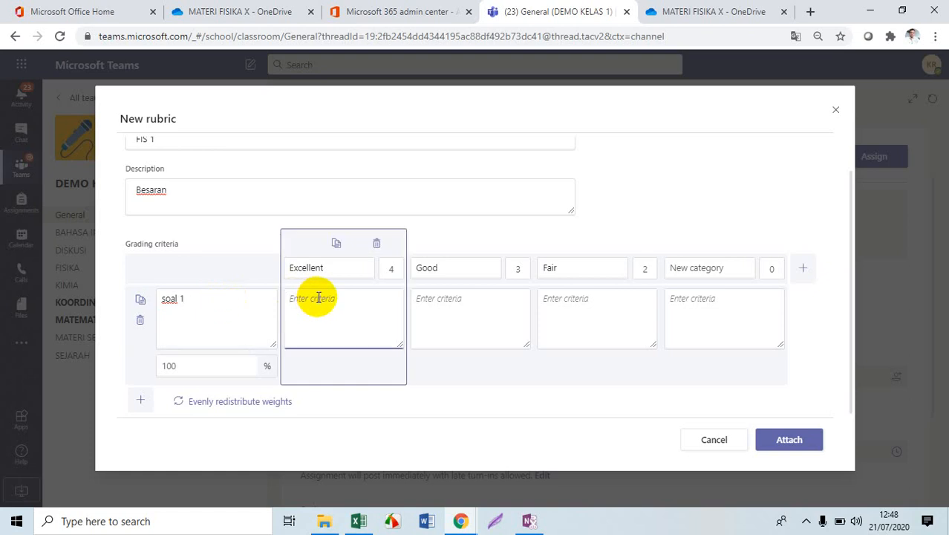
{"action": "type", "text": "jawaban sempurna"}
{"action": "left_click", "coordinate": [446, 314]}
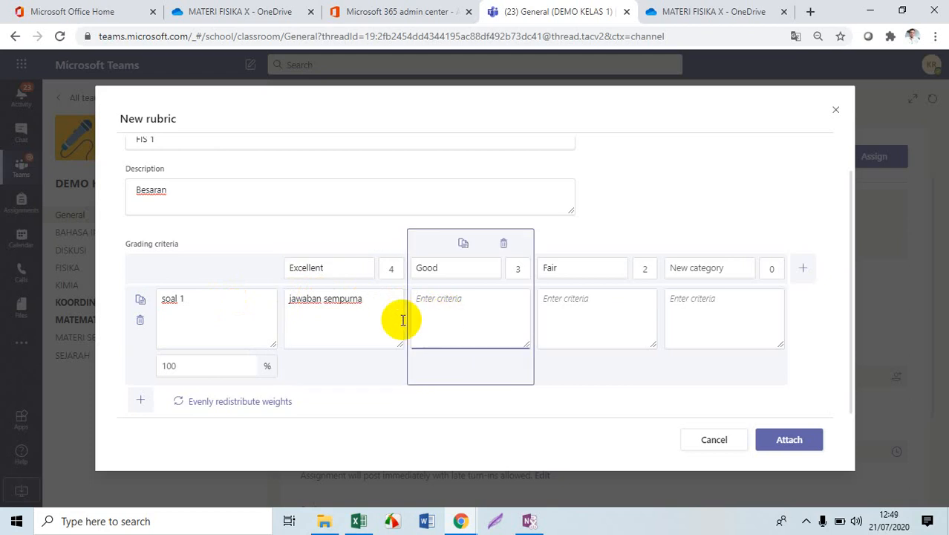
{"action": "type", "text": "ku"}
{"action": "key", "text": "BackSpace"}
{"action": "key", "text": "BackSpace"}
{"action": "type", "text": "jawaban lengkap namun"}
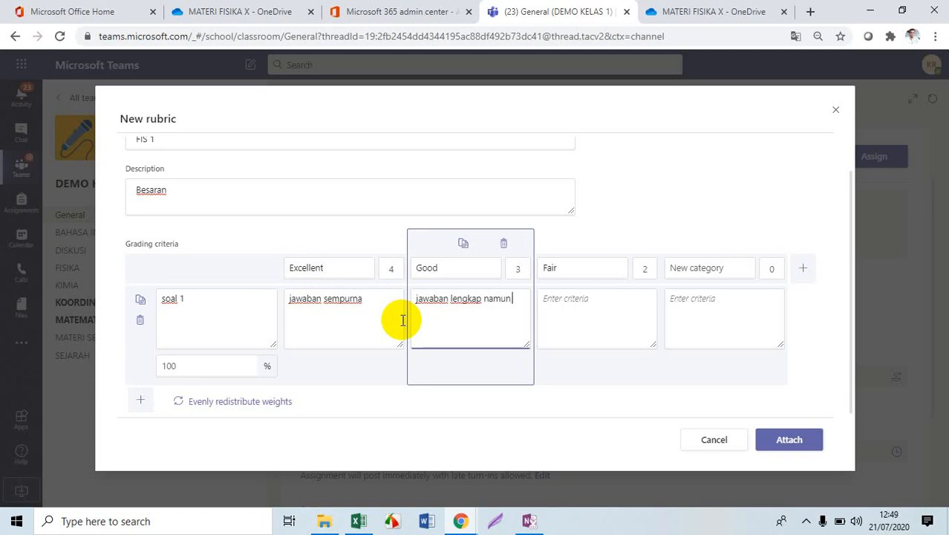
{"action": "type", "text": " kurang deta"}
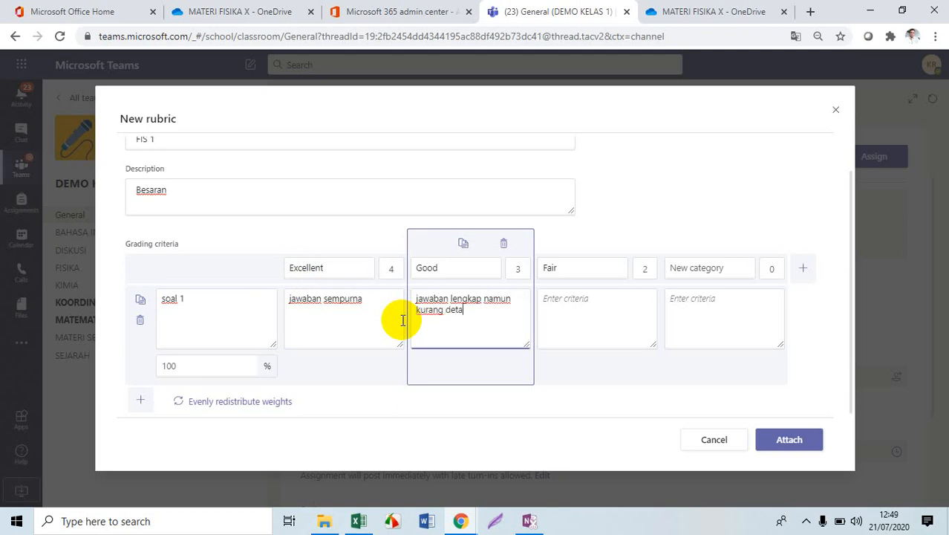
{"action": "type", "text": "il"}
For soal 1, enter "jawaban terlalu singkat" under Fair and "jawaban salah" under New category.
{"action": "left_click", "coordinate": [583, 311]}
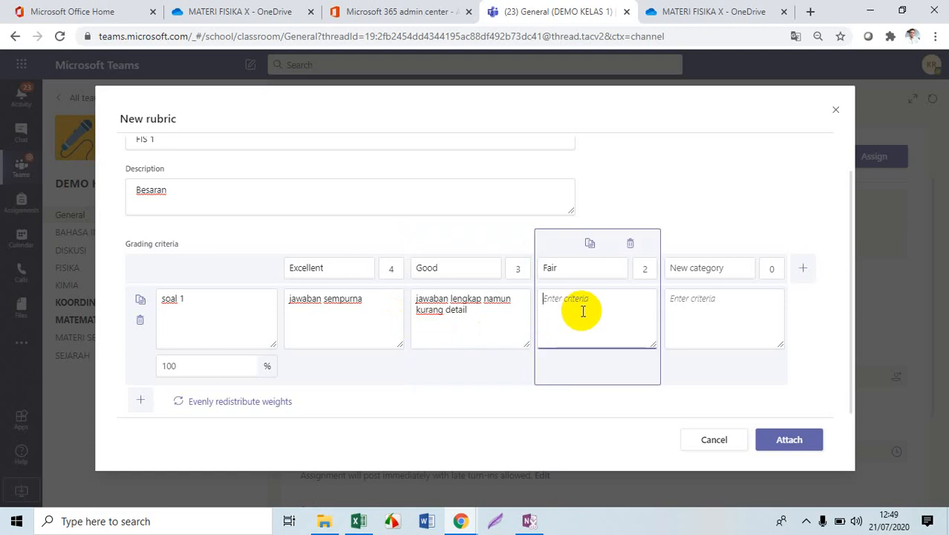
{"action": "type", "text": "a"}
{"action": "key", "text": "BackSpace"}
{"action": "type", "text": "jawaban terlalu s"}
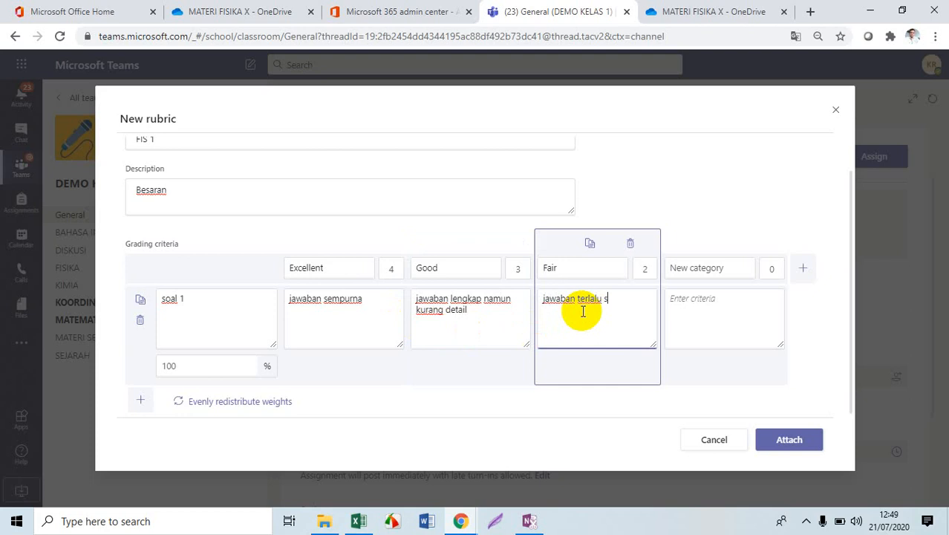
{"action": "type", "text": "ingkat"}
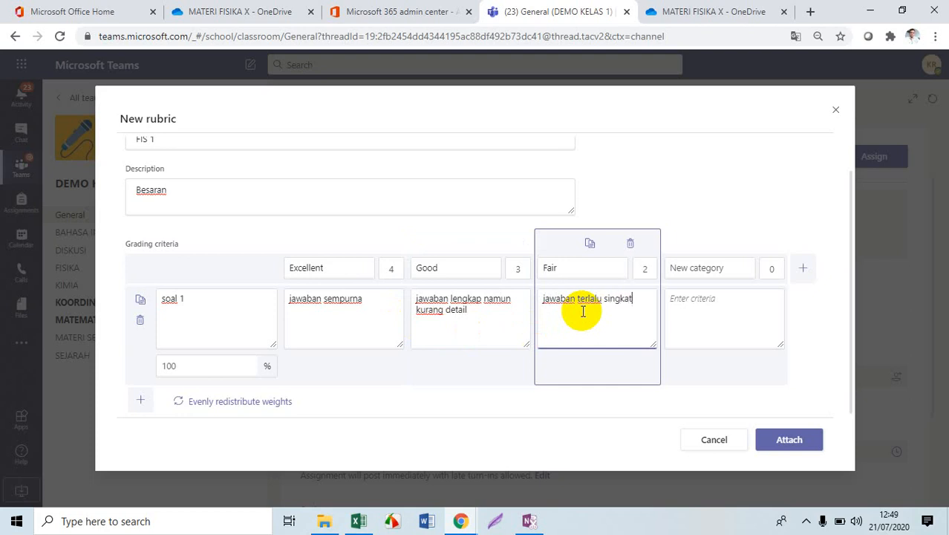
{"action": "left_click", "coordinate": [721, 322]}
{"action": "type", "text": "jawaban salah"}
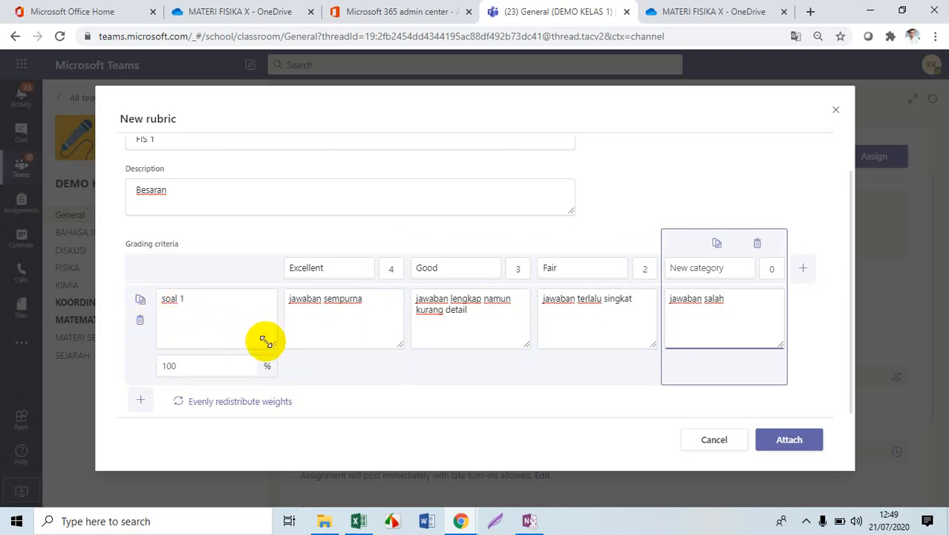
Add a second criterion row and weight the first criterion at 20% and the second at 80%.
{"action": "left_click", "coordinate": [140, 400]}
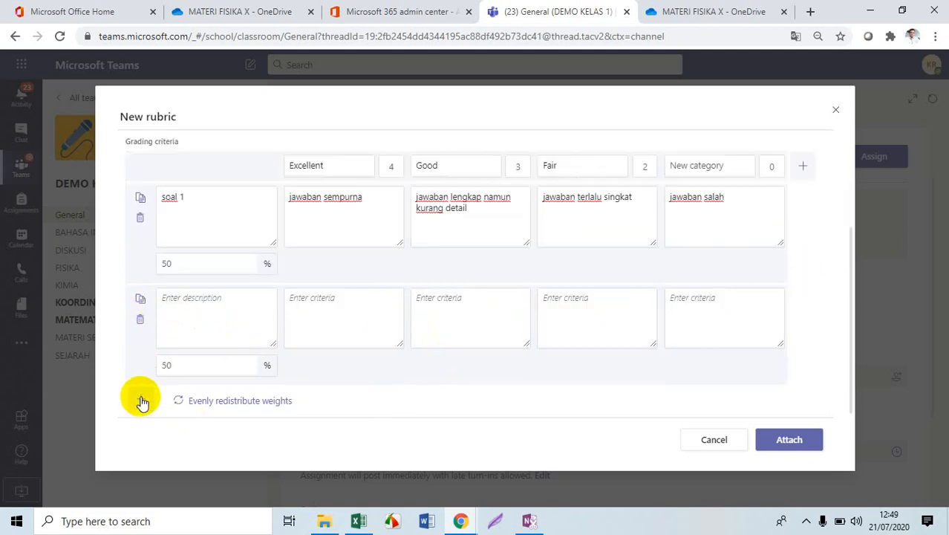
{"action": "left_click", "coordinate": [168, 265]}
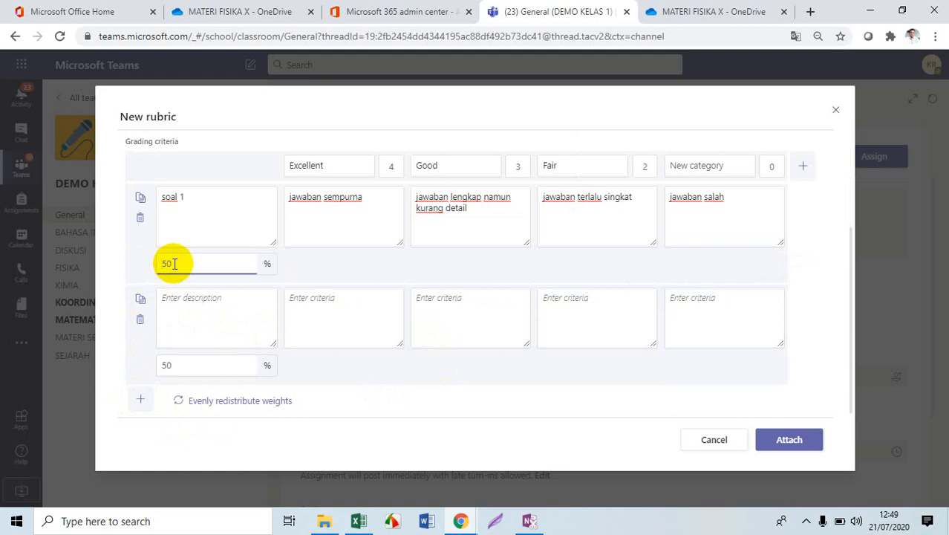
{"action": "key", "text": "BackSpace"}
{"action": "key", "text": "BackSpace"}
{"action": "type", "text": "20"}
{"action": "left_click", "coordinate": [178, 299]}
{"action": "type", "text": "so"}
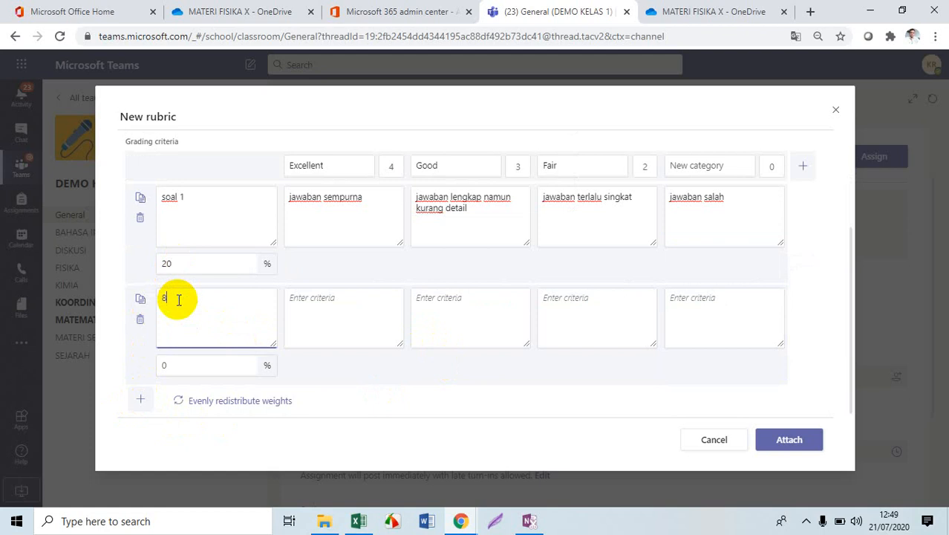
{"action": "key", "text": "BackSpace"}
{"action": "key", "text": "BackSpace"}
{"action": "left_click", "coordinate": [187, 364]}
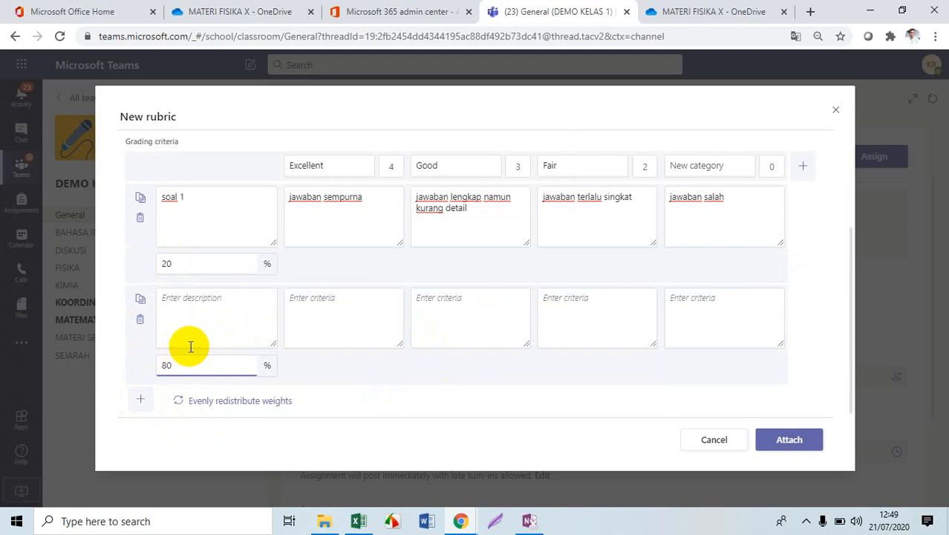
Enter "soal 2" as the description of the second grading criterion.
{"action": "left_click", "coordinate": [195, 301]}
{"action": "type", "text": "soal"}
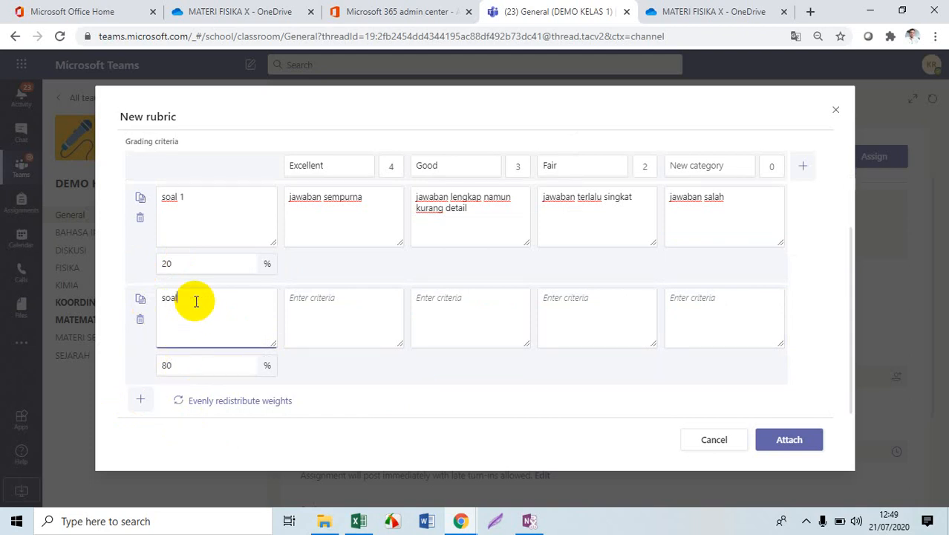
{"action": "type", "text": " 2"}
Fill in the soal 2 criteria, from Excellent to New category: "7 contoh benar", "5 contoh benar", "3 contoh benar" and "1 contoh benar".
{"action": "left_click", "coordinate": [327, 303]}
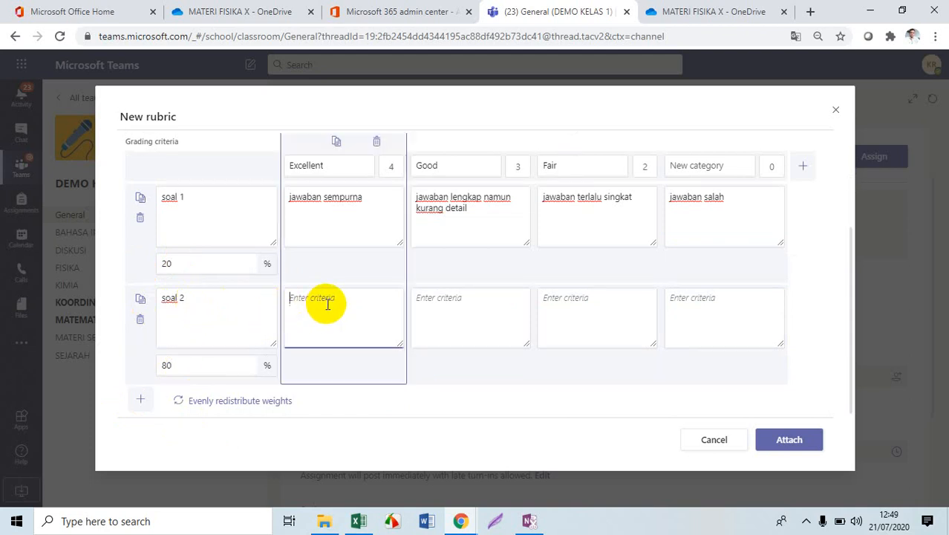
{"action": "type", "text": "7 contoh benar"}
{"action": "left_click", "coordinate": [429, 309]}
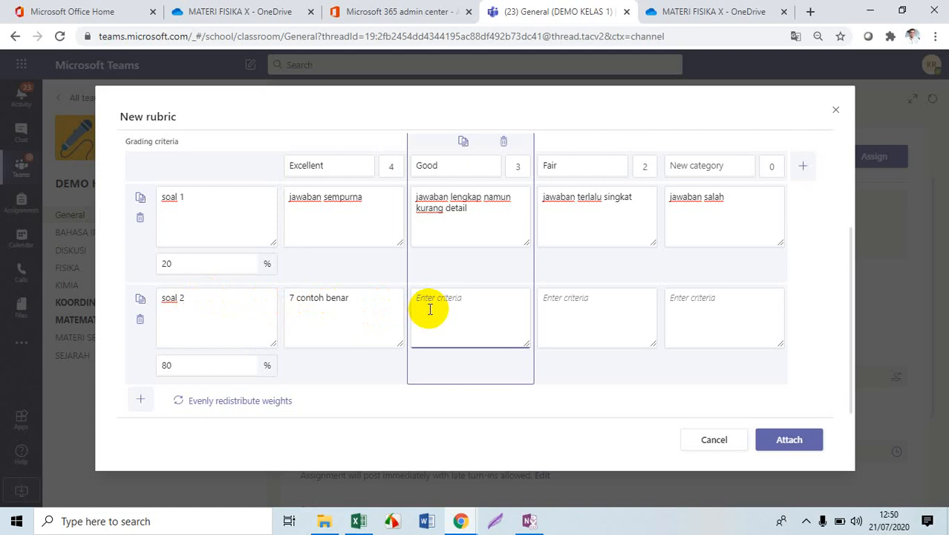
{"action": "type", "text": "5 contoh benar"}
{"action": "left_click", "coordinate": [574, 301]}
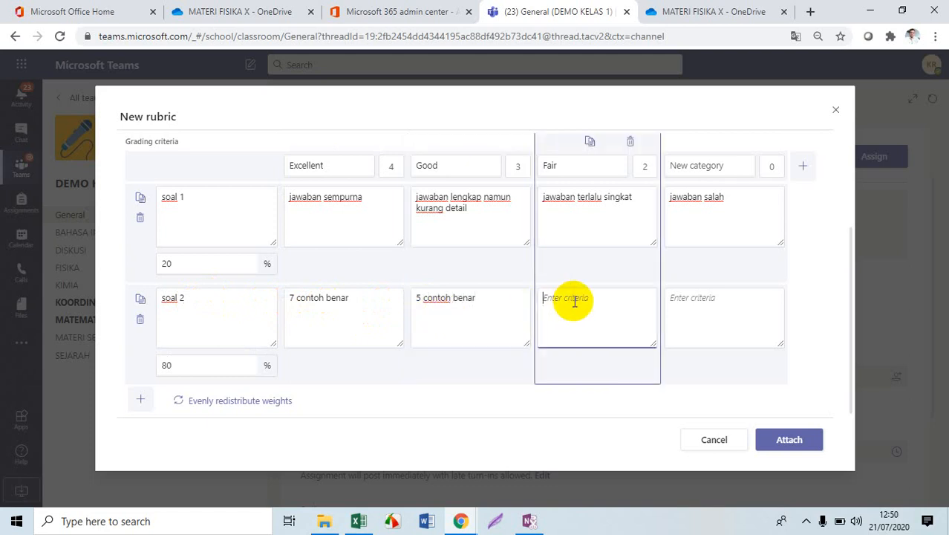
{"action": "type", "text": "3 contoh benar"}
{"action": "left_click", "coordinate": [739, 324]}
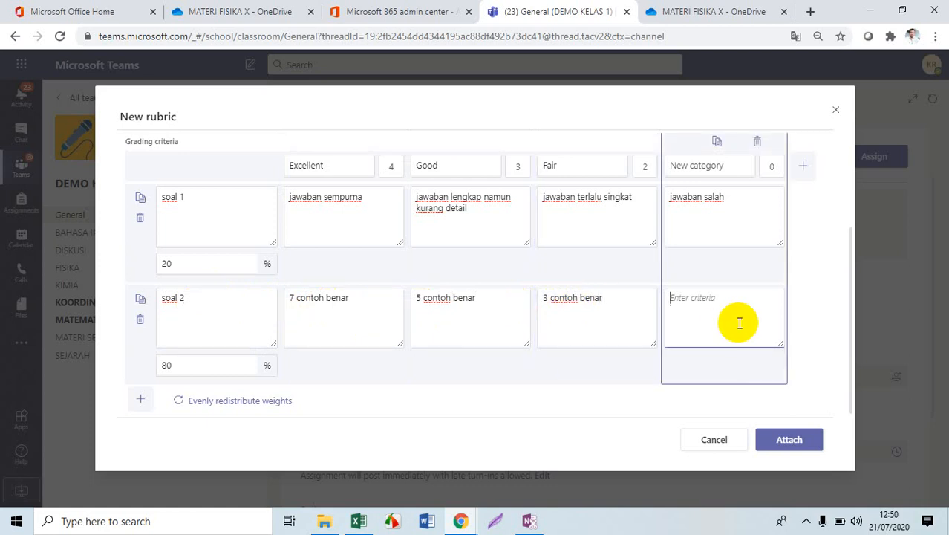
{"action": "type", "text": "1 contoh benar"}
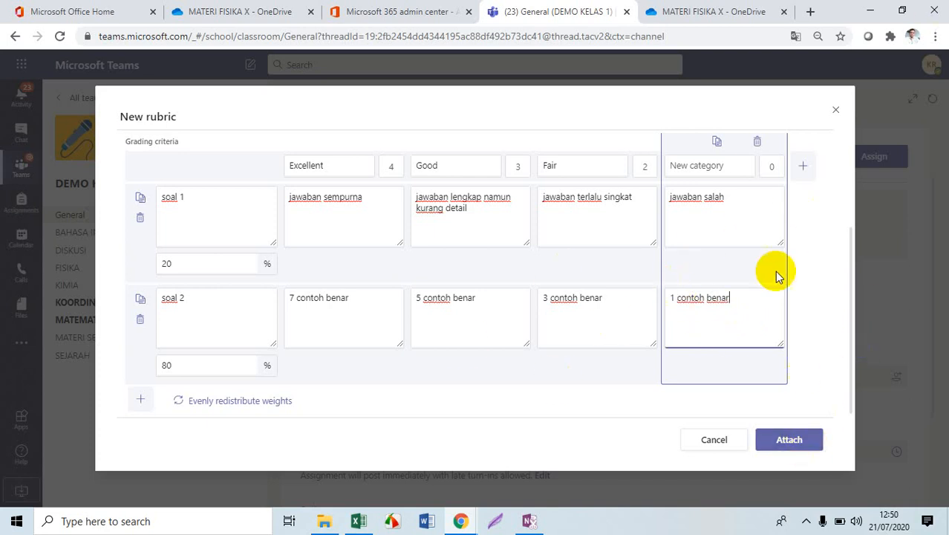
Attach the finished rubric to the FIS 1 assignment and open the list of classes it can be assigned to.
{"action": "left_click", "coordinate": [802, 441]}
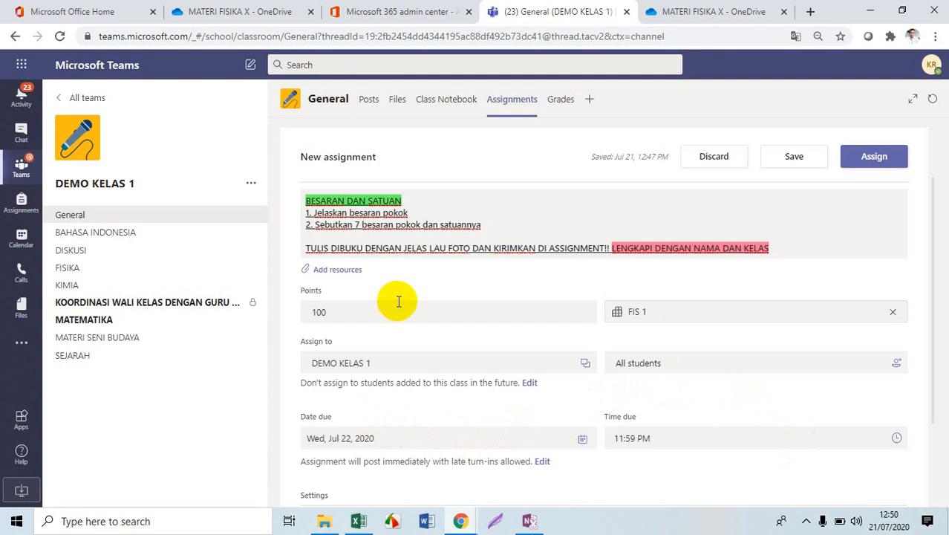
{"action": "scroll", "coordinate": [457, 326], "scroll_direction": "down", "scroll_amount": 1}
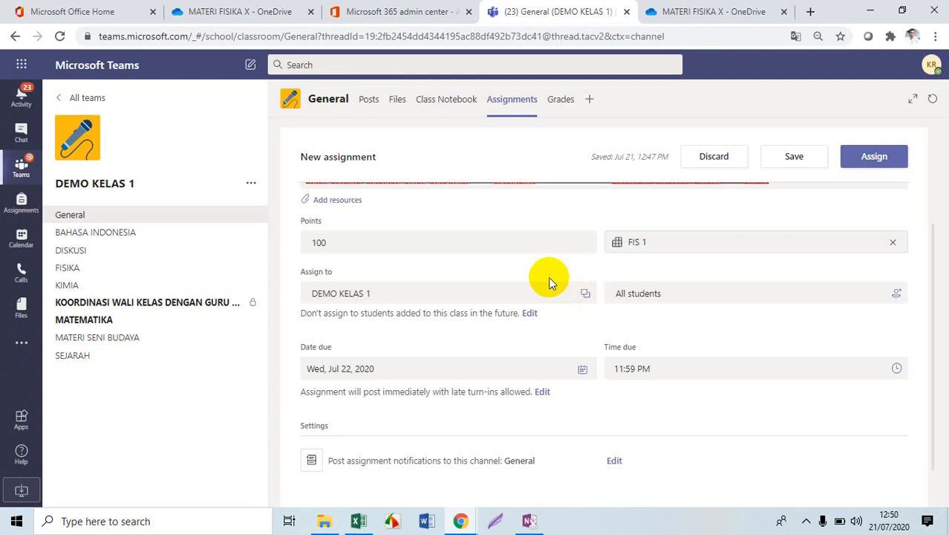
{"action": "scroll", "coordinate": [520, 276], "scroll_direction": "up", "scroll_amount": 3}
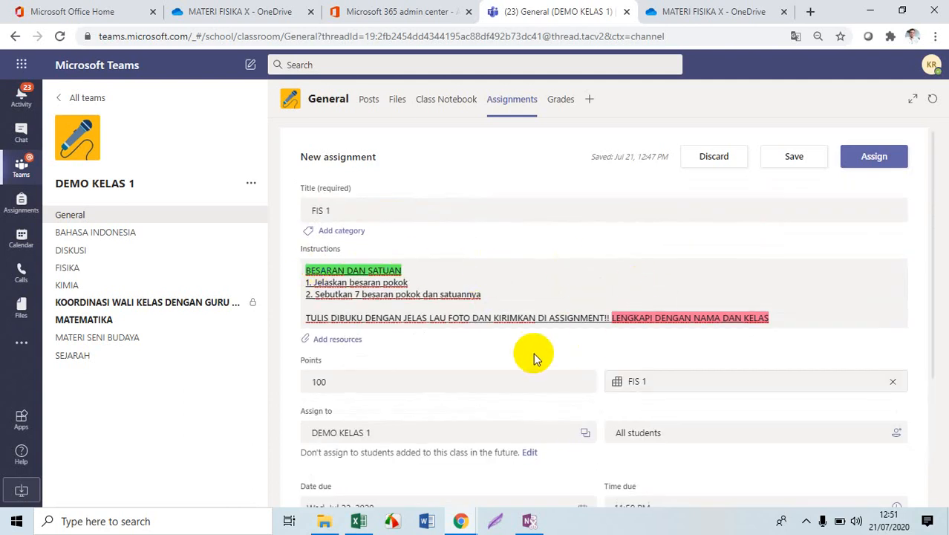
{"action": "scroll", "coordinate": [532, 357], "scroll_direction": "down", "scroll_amount": 1}
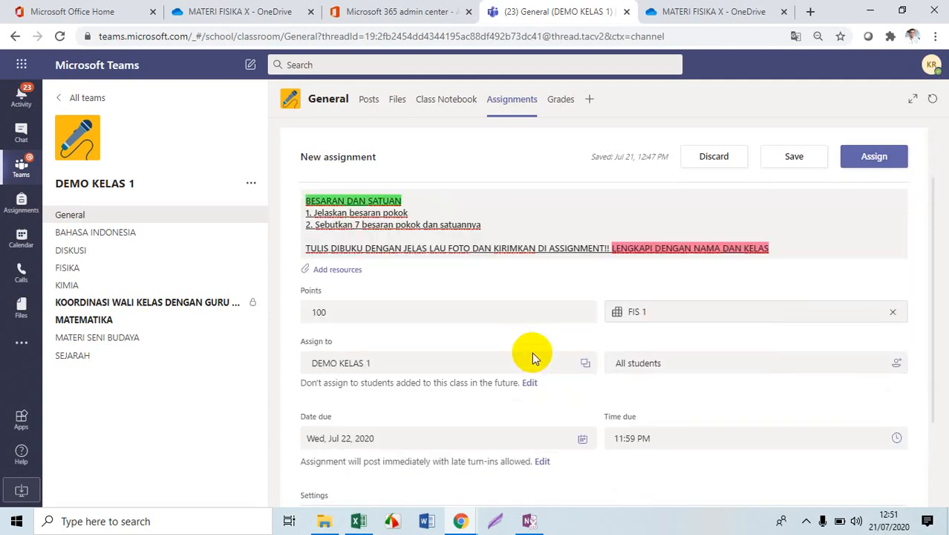
{"action": "left_click", "coordinate": [586, 364]}
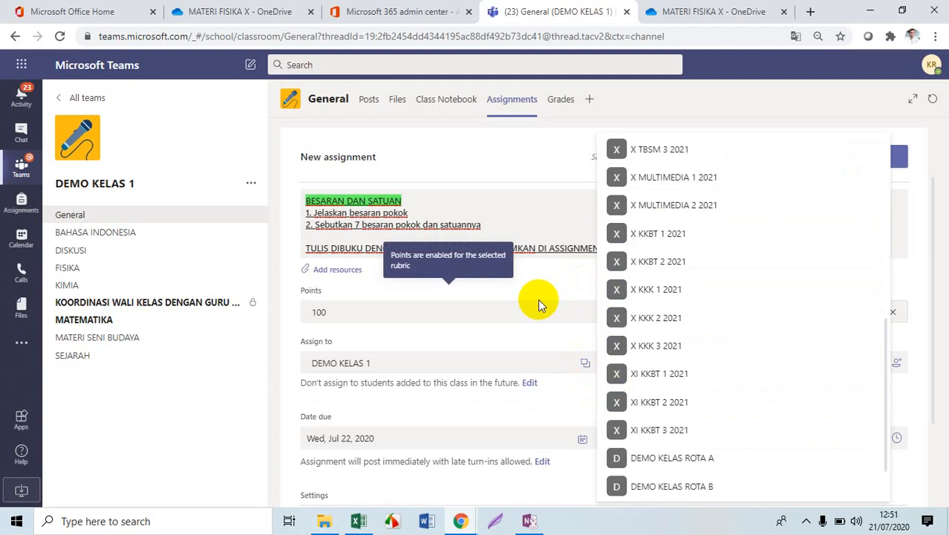
{"action": "left_click", "coordinate": [235, 364]}
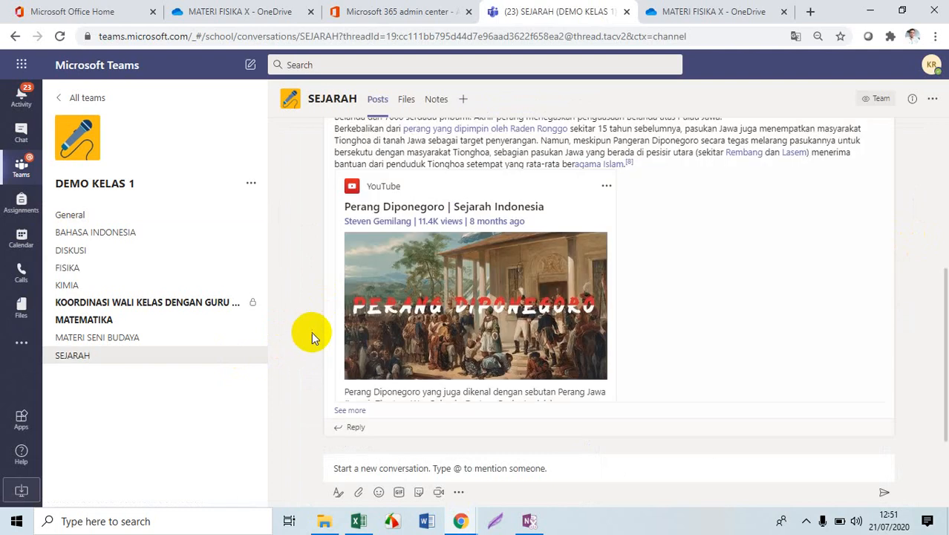
Reopen the FIS 1 draft from the assignments of the General channel.
{"action": "left_click", "coordinate": [89, 215]}
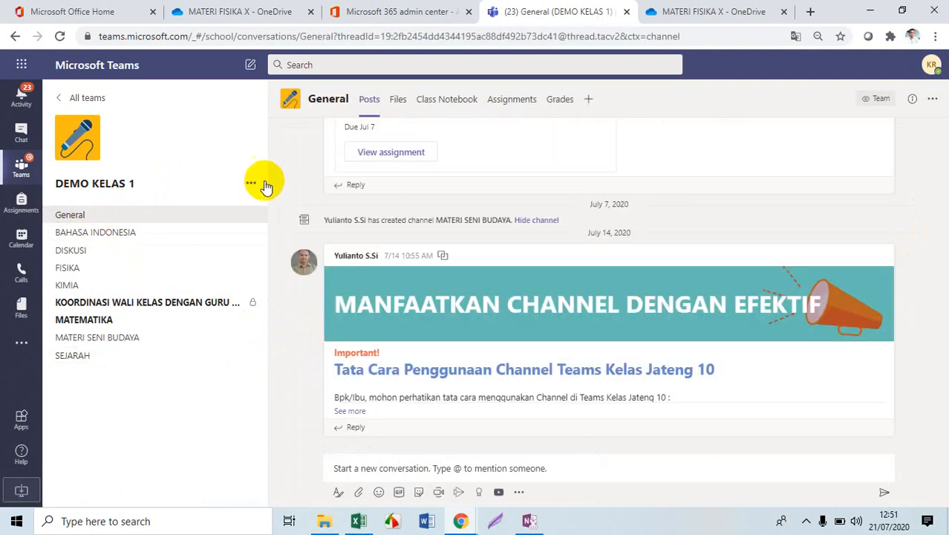
{"action": "left_click", "coordinate": [509, 99]}
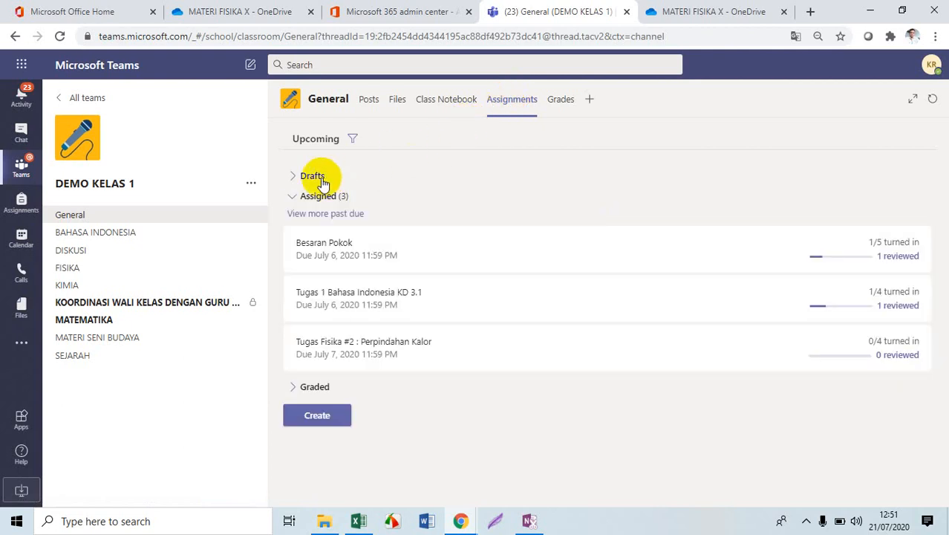
{"action": "left_click", "coordinate": [321, 182]}
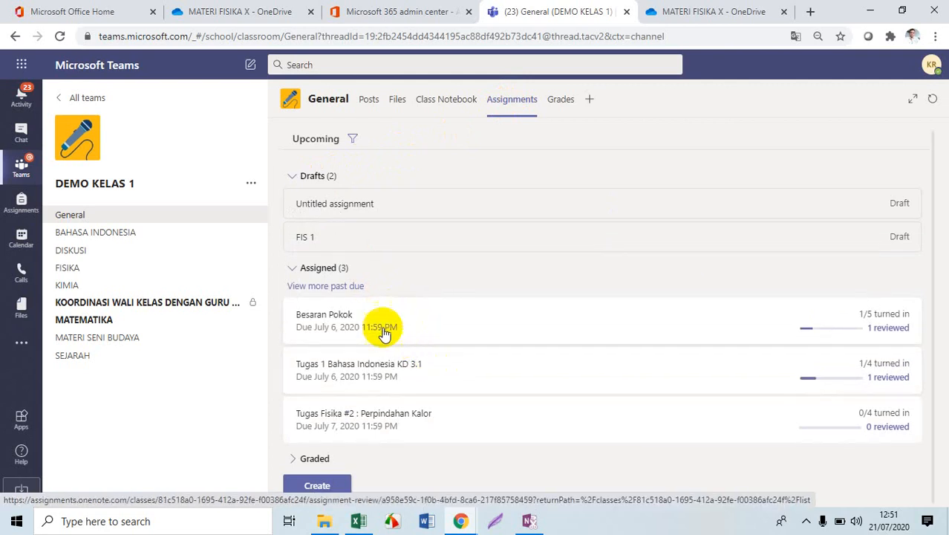
{"action": "left_click", "coordinate": [322, 238]}
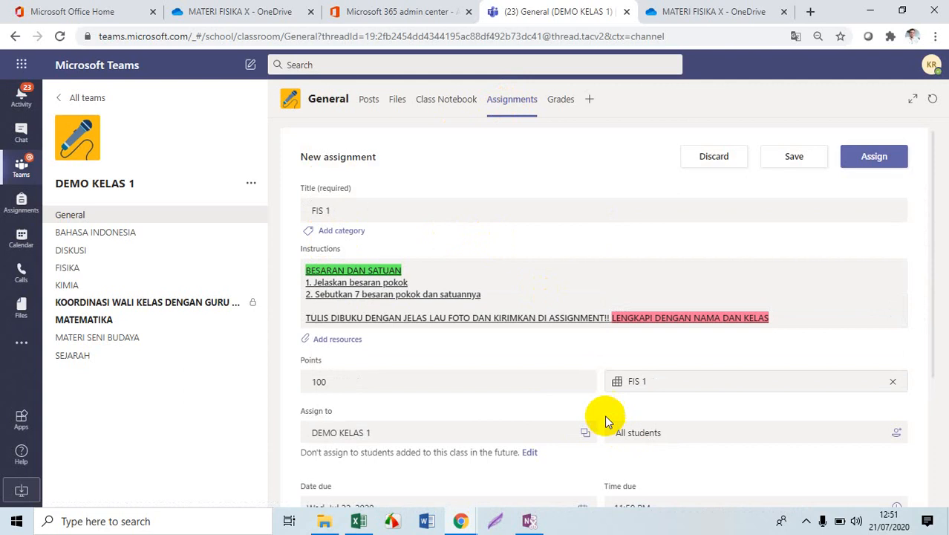
Set the FIS 1 assignment to be assigned to all students added to this class in the future.
{"action": "scroll", "coordinate": [586, 383], "scroll_direction": "down", "scroll_amount": 1}
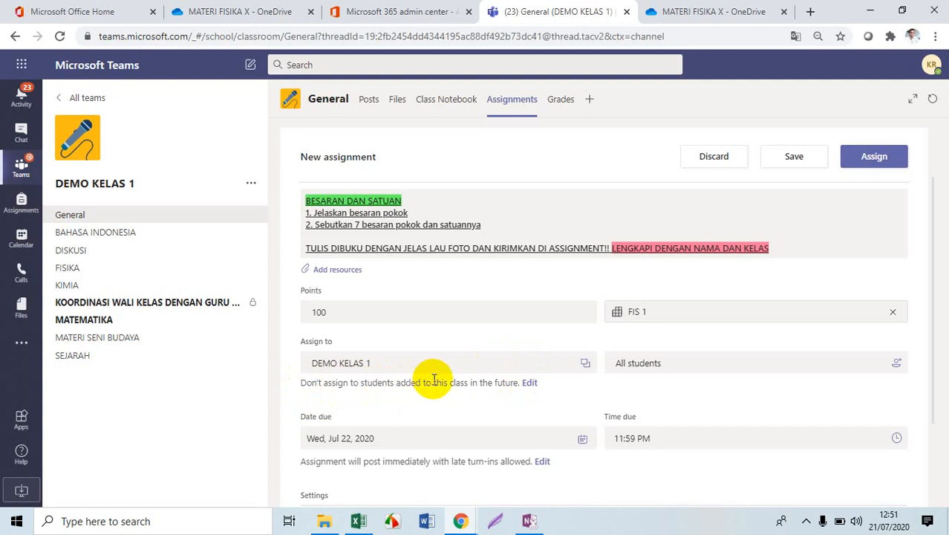
{"action": "left_click", "coordinate": [534, 385]}
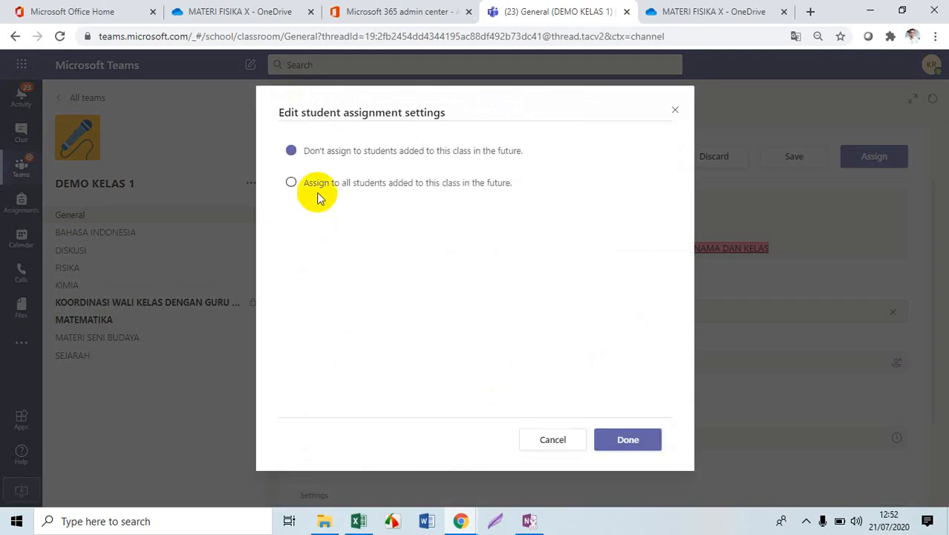
{"action": "left_click", "coordinate": [291, 184]}
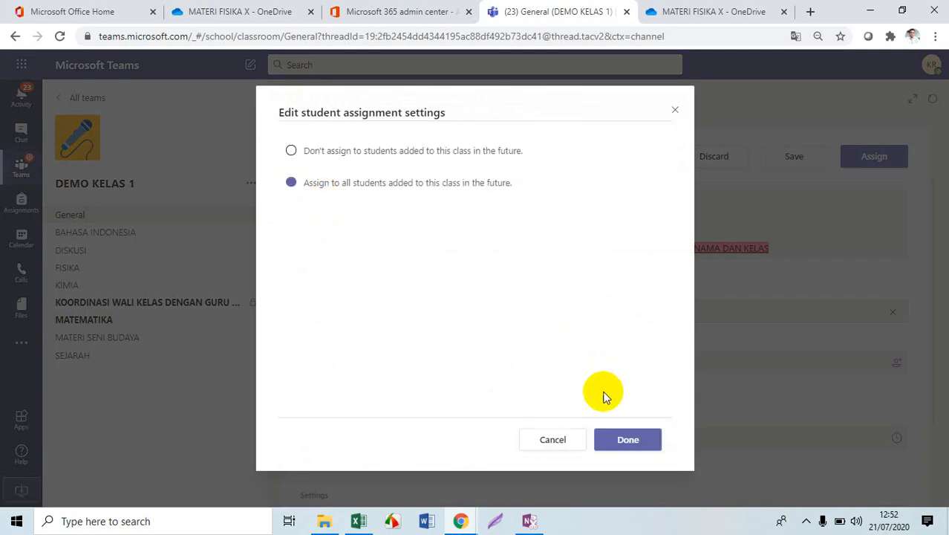
{"action": "left_click", "coordinate": [627, 440]}
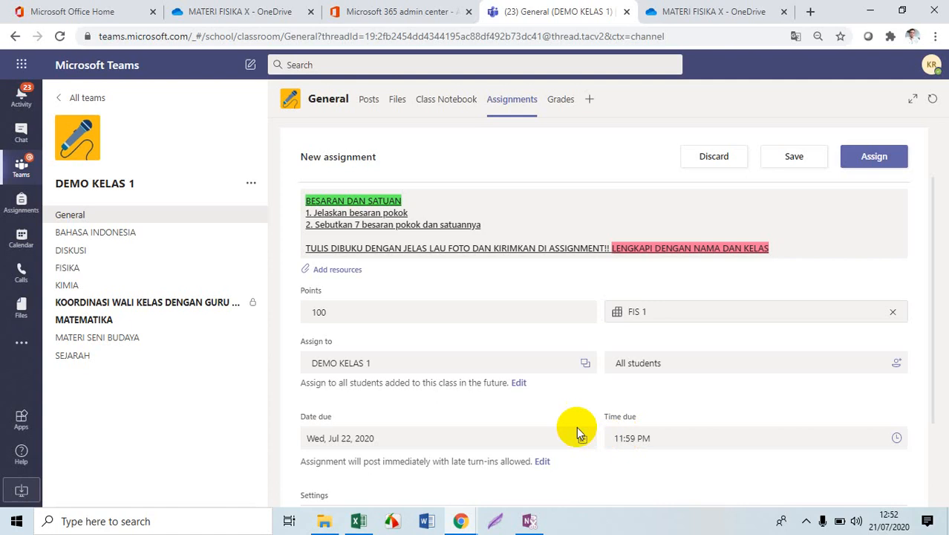
Choose FISIKA as the channel for the assignment notifications and assign FIS 1 to the class.
{"action": "scroll", "coordinate": [544, 322], "scroll_direction": "down", "scroll_amount": 1}
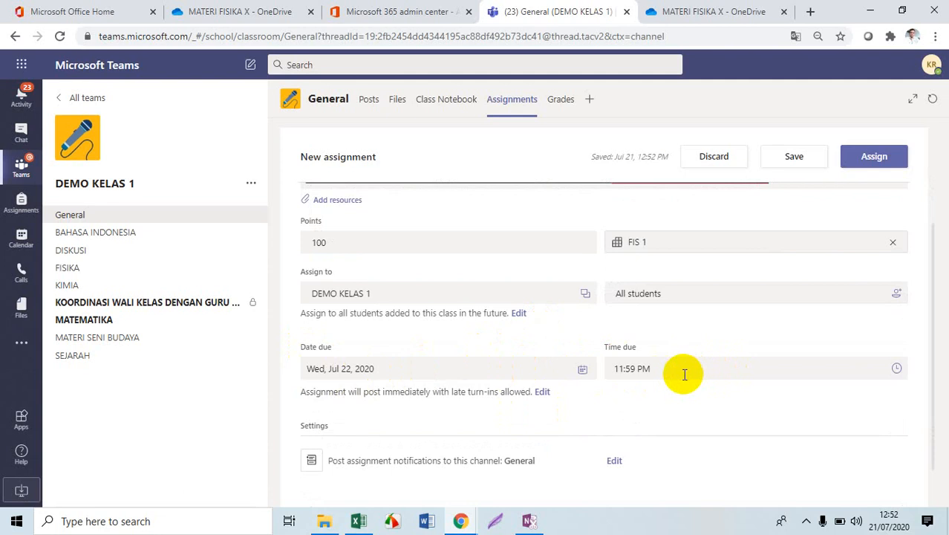
{"action": "scroll", "coordinate": [558, 461], "scroll_direction": "down", "scroll_amount": 1}
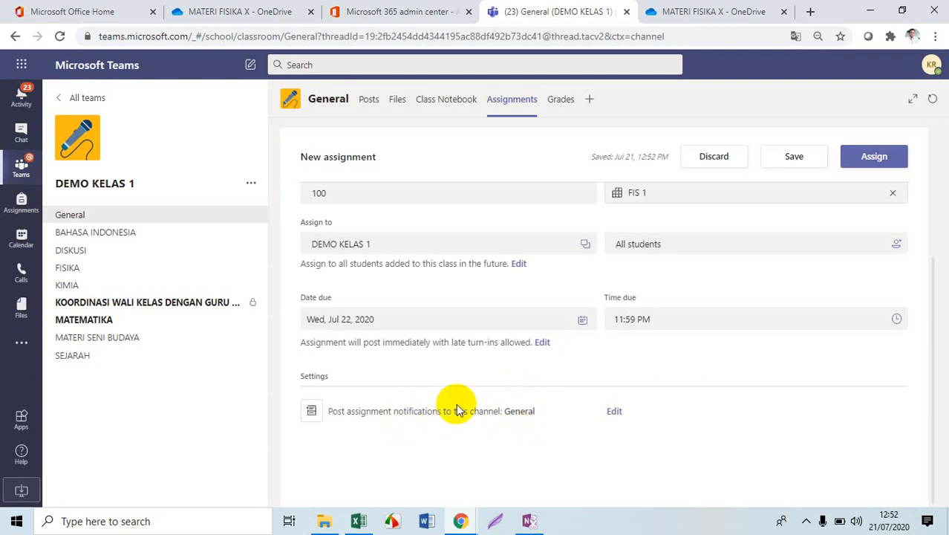
{"action": "left_click", "coordinate": [616, 410]}
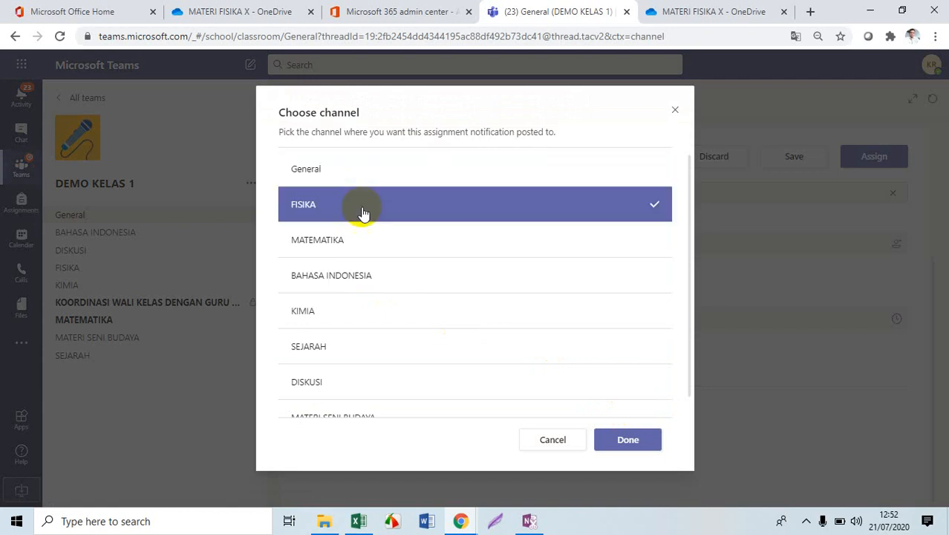
{"action": "left_click", "coordinate": [636, 445]}
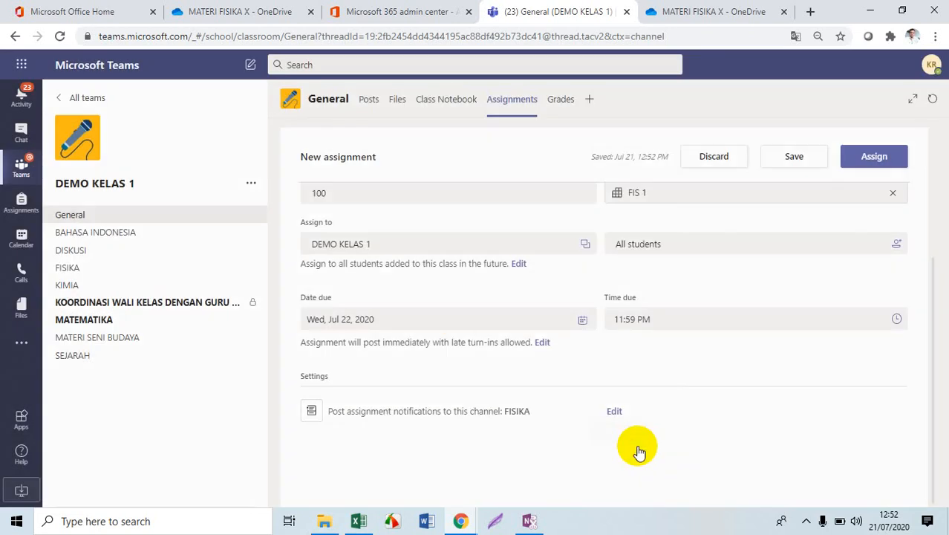
{"action": "scroll", "coordinate": [698, 416], "scroll_direction": "up", "scroll_amount": 3}
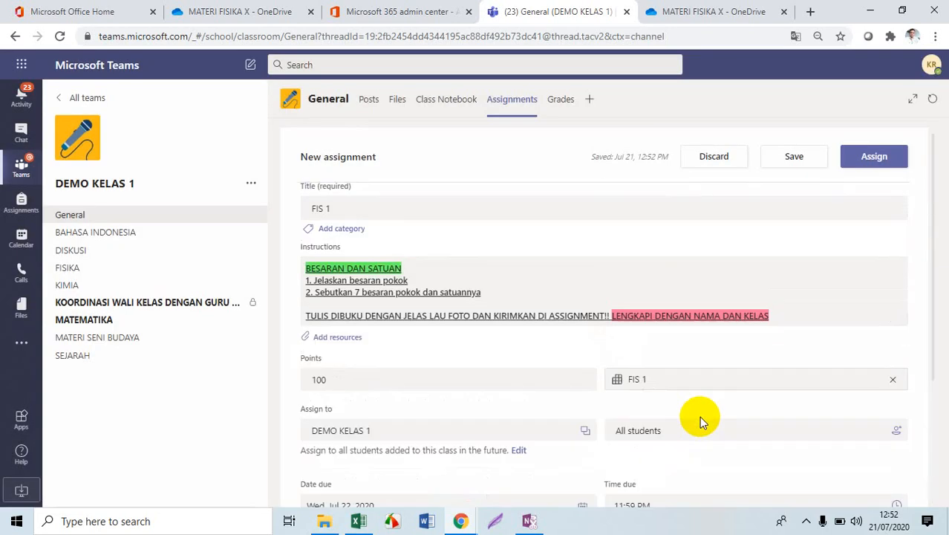
{"action": "left_click", "coordinate": [884, 158]}
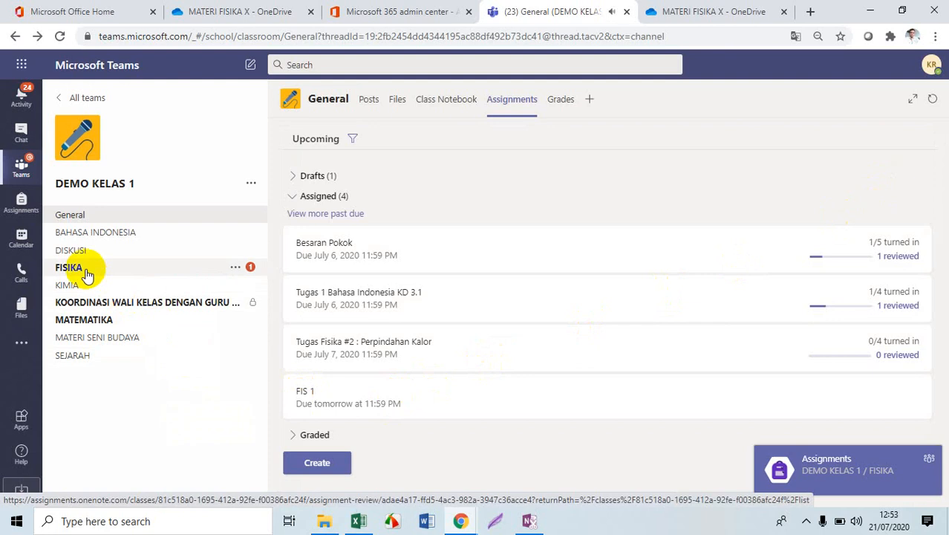
Examine the assigned FIS 1 in its student view and edit form, and return to the assignment list without changes.
{"action": "left_click", "coordinate": [337, 410]}
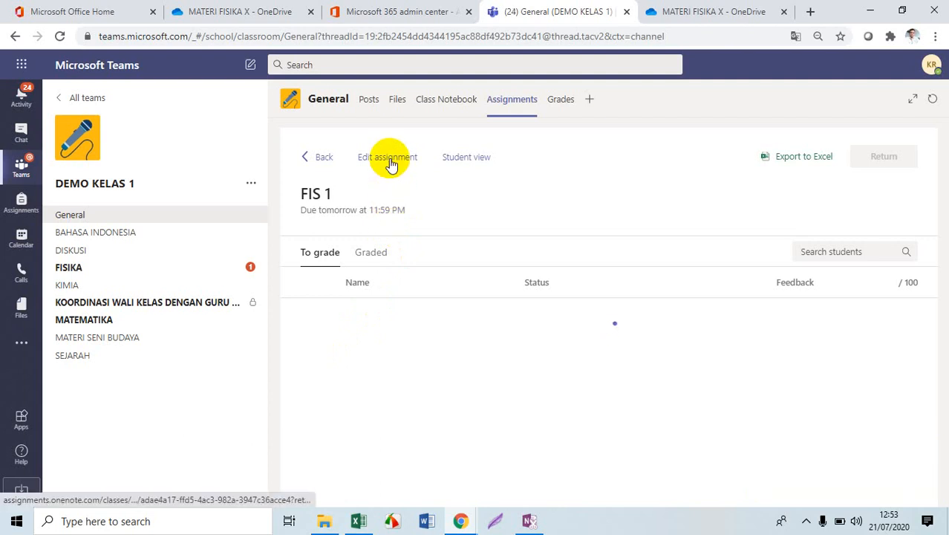
{"action": "left_click", "coordinate": [476, 158]}
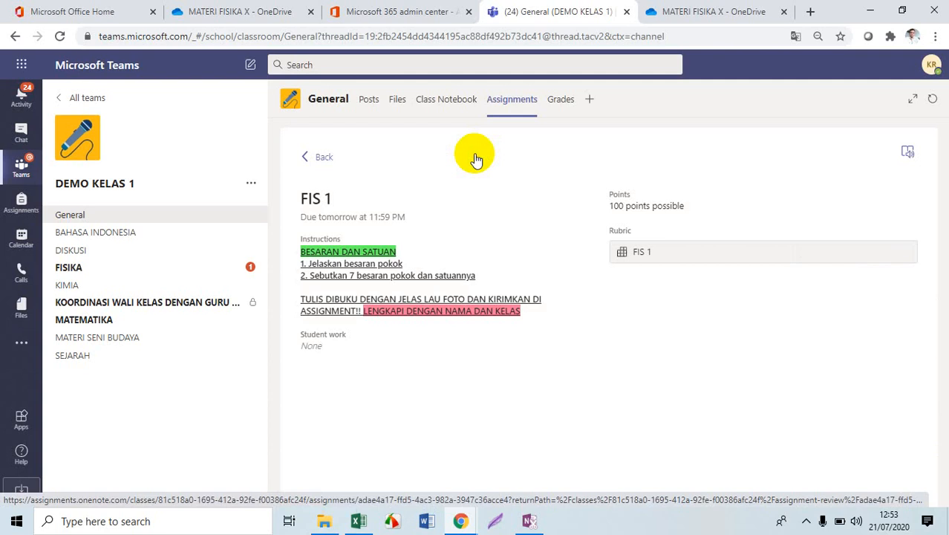
{"action": "left_click", "coordinate": [325, 165]}
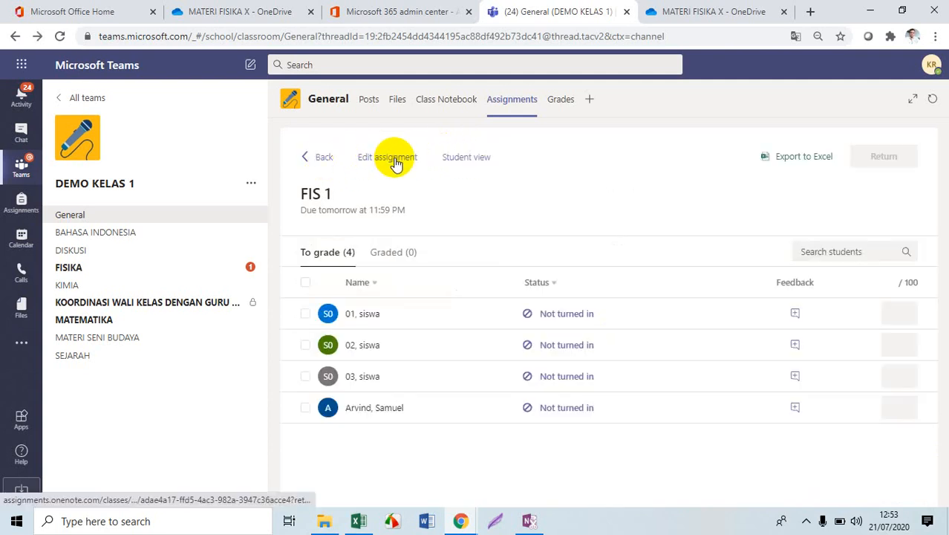
{"action": "left_click", "coordinate": [394, 159]}
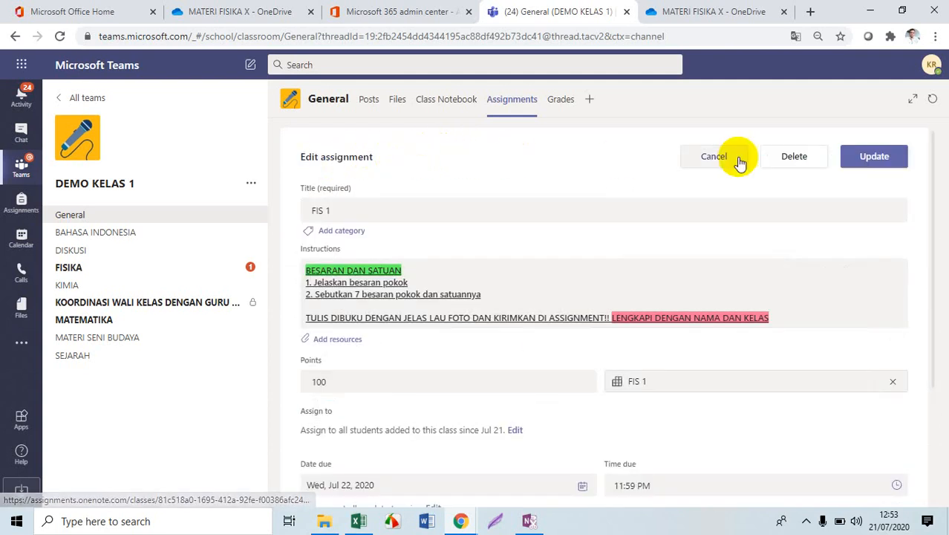
{"action": "left_click", "coordinate": [716, 163]}
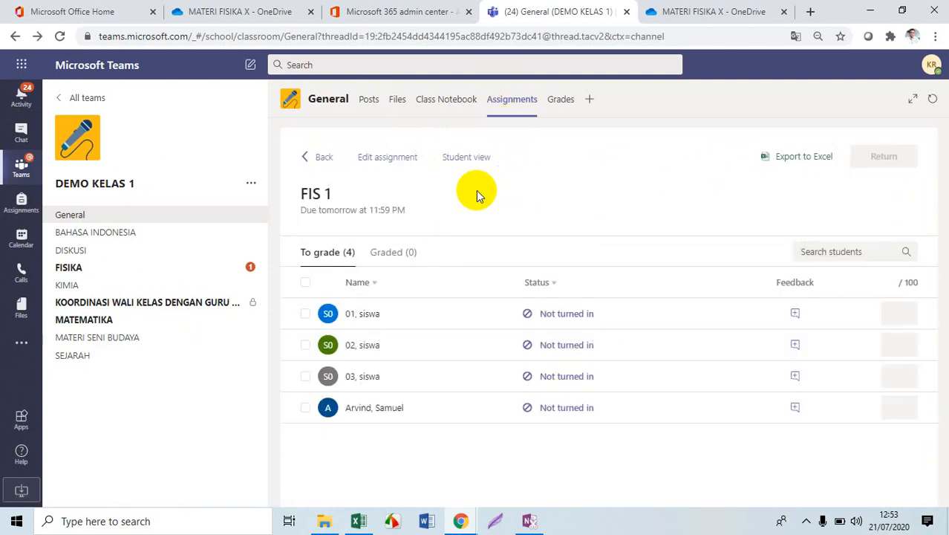
{"action": "left_click", "coordinate": [323, 159]}
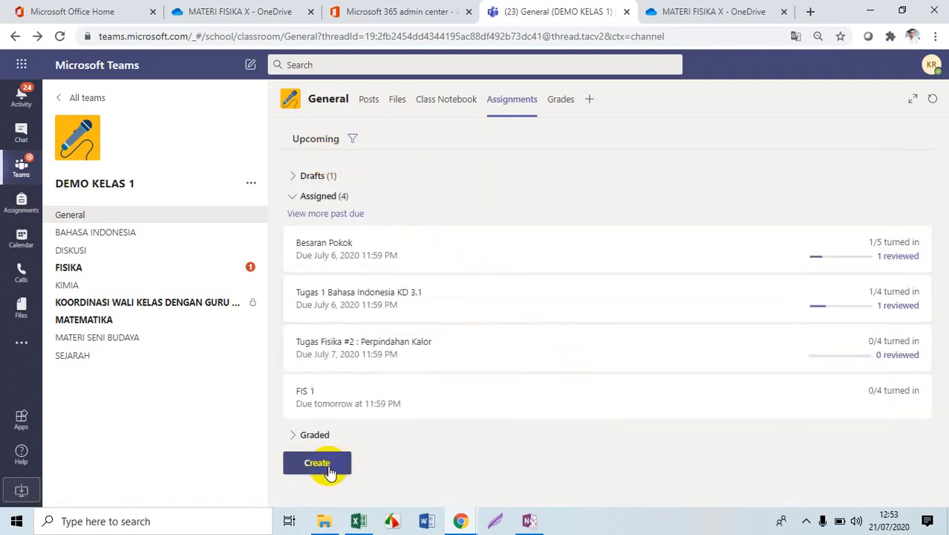
Create another new assignment with the title "FIS 2".
{"action": "left_click", "coordinate": [329, 468]}
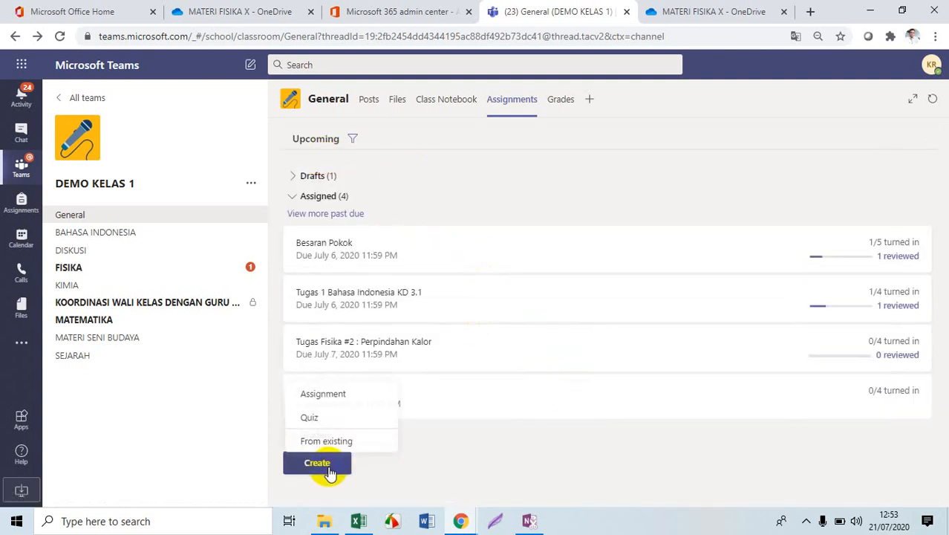
{"action": "left_click", "coordinate": [332, 398]}
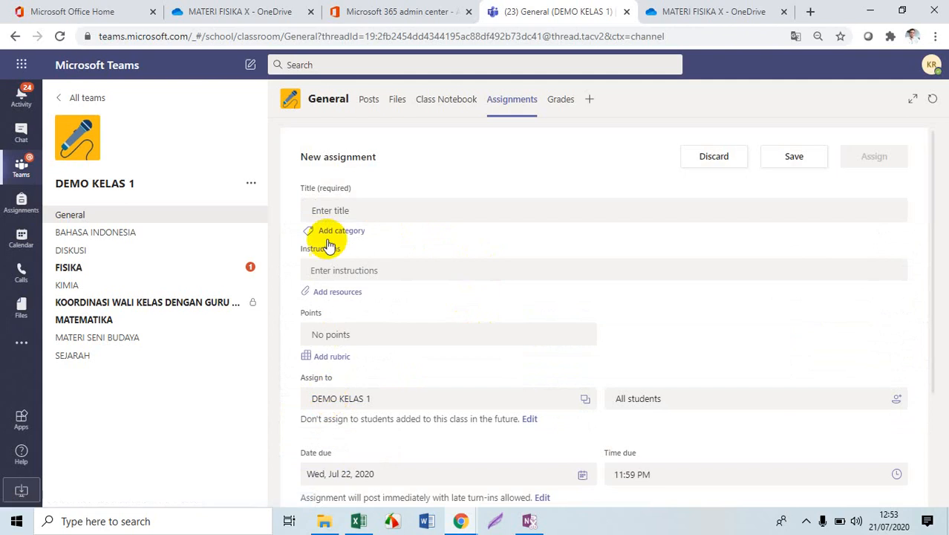
{"action": "left_click", "coordinate": [338, 211]}
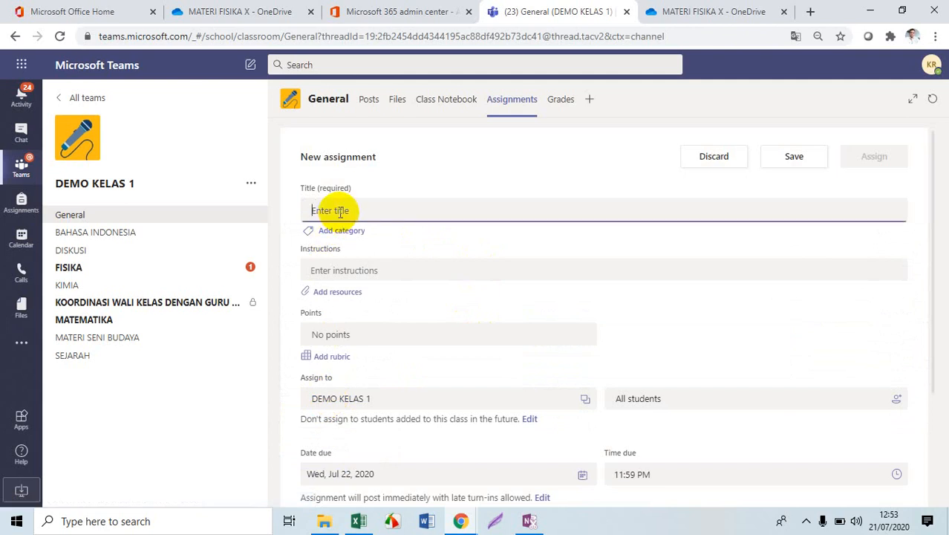
{"action": "type", "text": "FIS"}
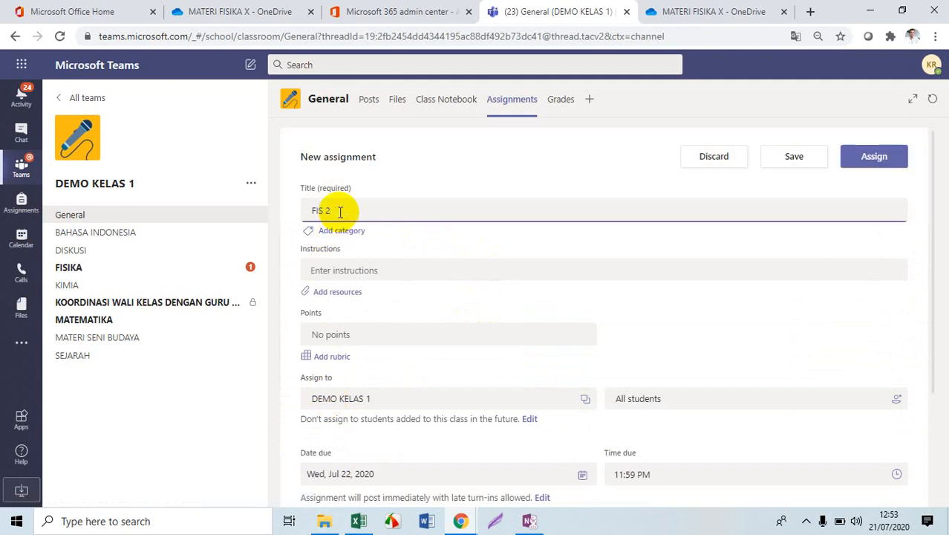
{"action": "type", "text": " 2"}
Enter the FIS 2 instructions "Kerjakan di buku/kertas, difoto dan dikirin di assignment".
{"action": "left_click", "coordinate": [350, 270]}
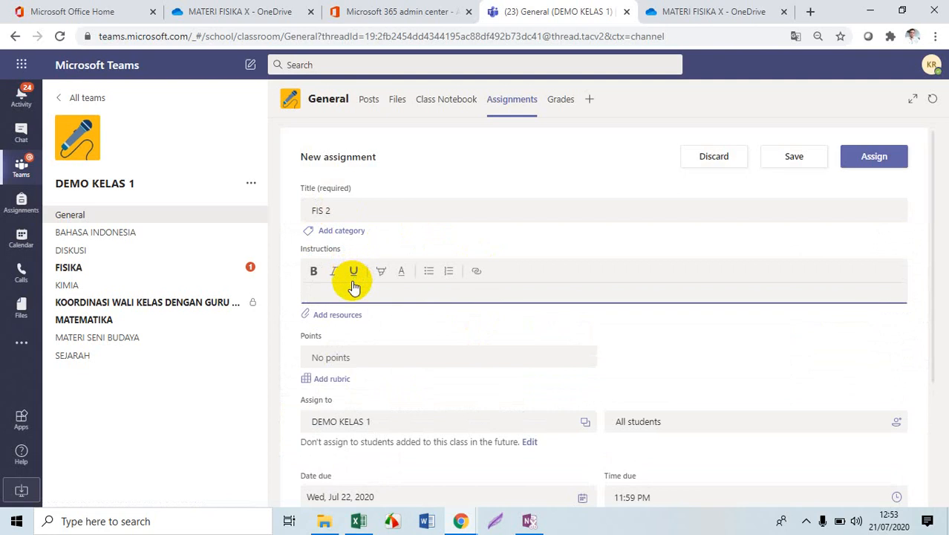
{"action": "type", "text": "Kerjakan "}
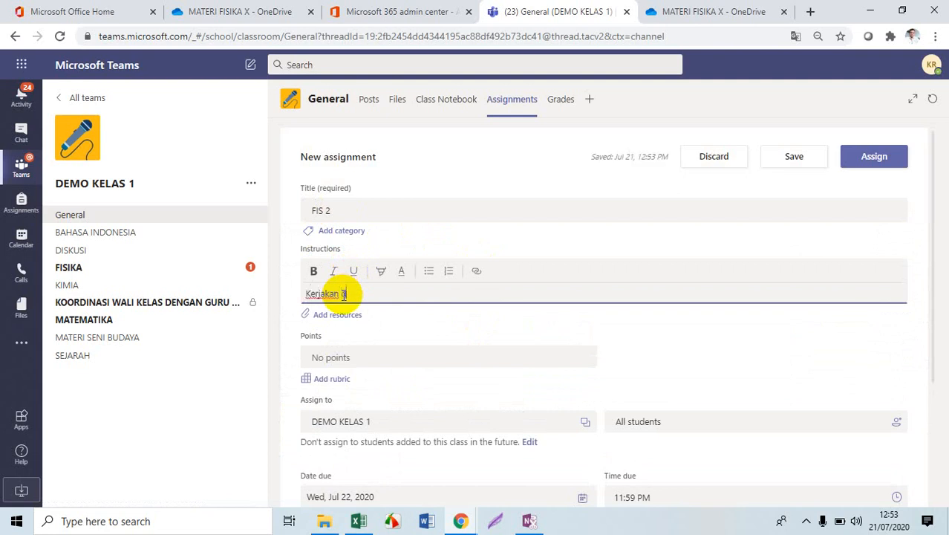
{"action": "type", "text": "di buku/kertas, difoto dan "}
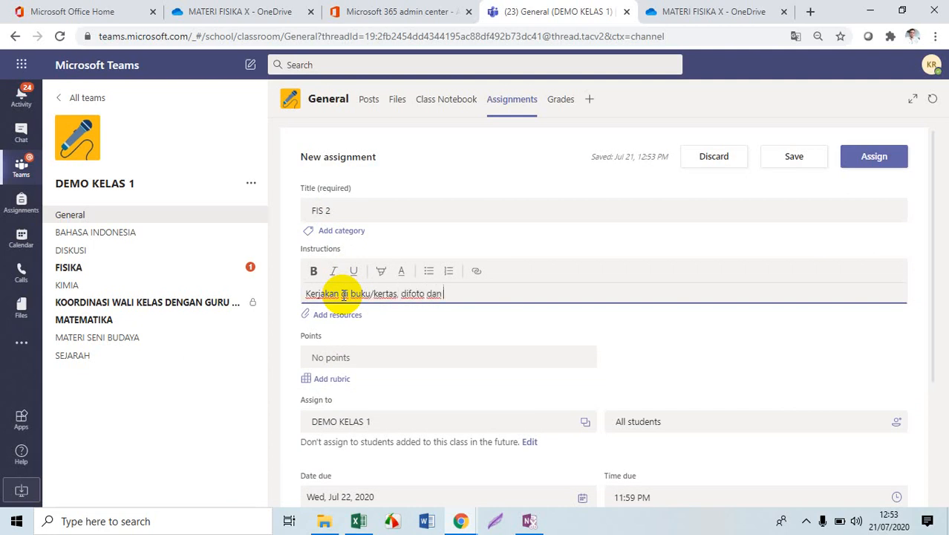
{"action": "type", "text": "dikirin di assignment"}
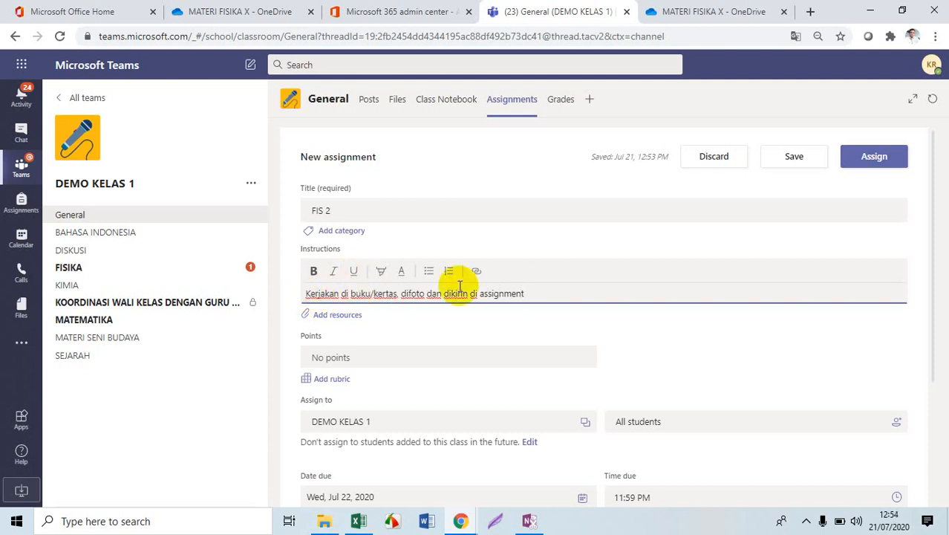
{"action": "left_click", "coordinate": [336, 315]}
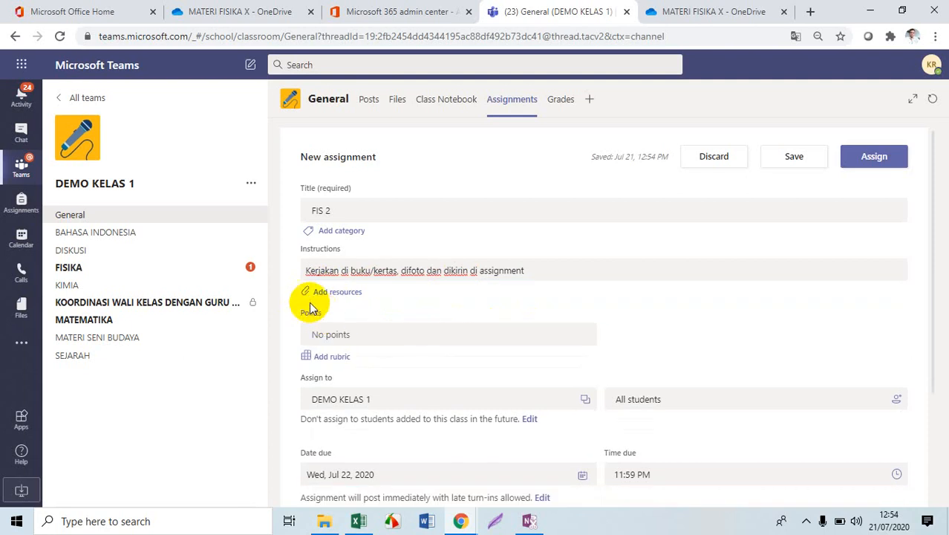
Attach PENUGASAN FISI 2.pdf from the OneDrive folder MATERI FISIKA X to the FIS 2 assignment.
{"action": "left_click", "coordinate": [307, 294]}
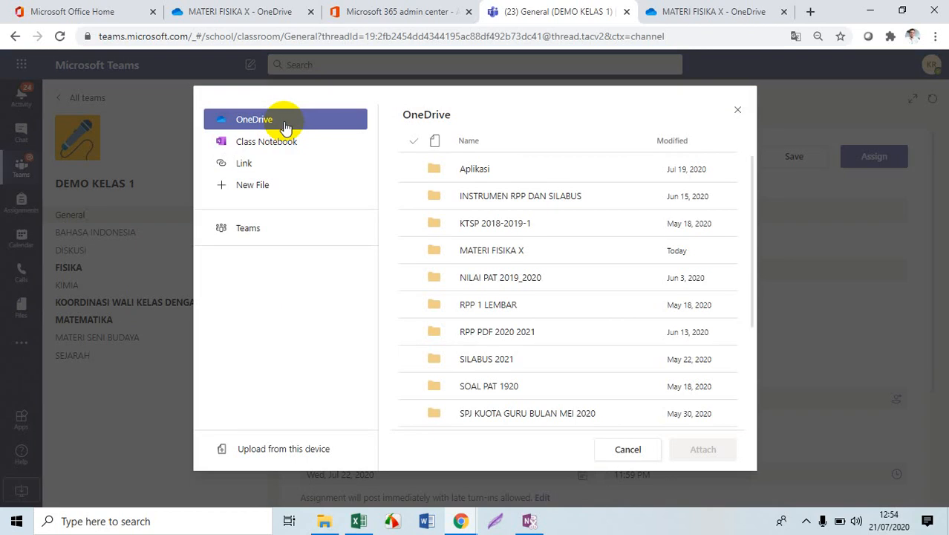
{"action": "left_click", "coordinate": [285, 454]}
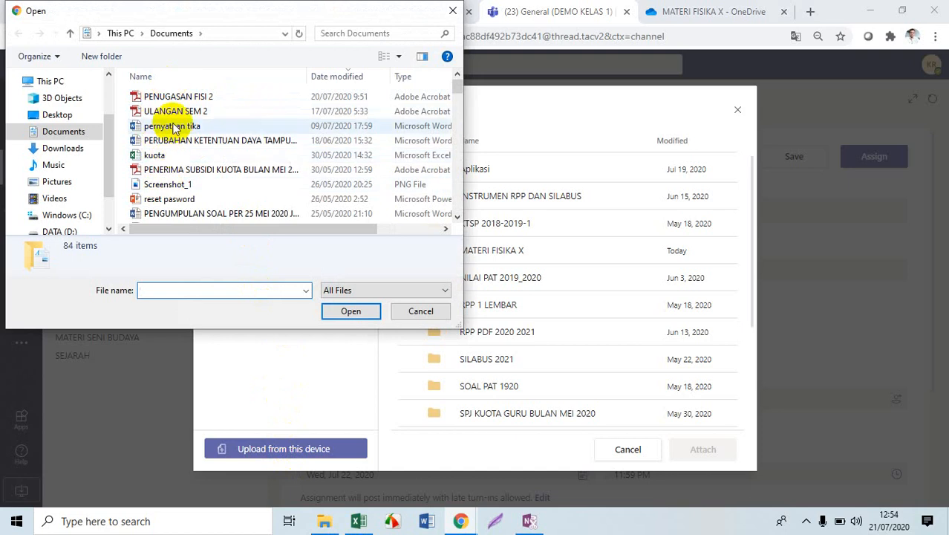
{"action": "left_click", "coordinate": [410, 311]}
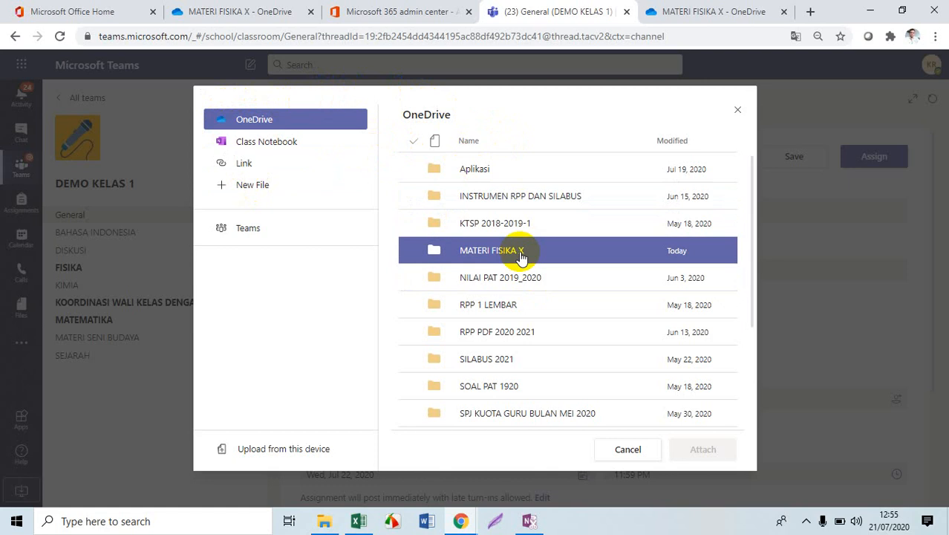
{"action": "left_click", "coordinate": [521, 254]}
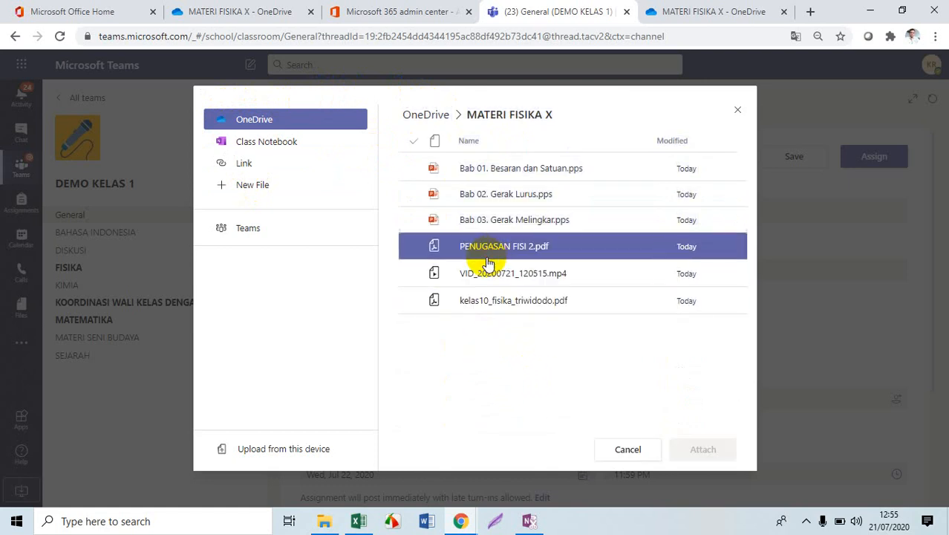
{"action": "left_click", "coordinate": [491, 256]}
{"action": "left_click", "coordinate": [699, 449]}
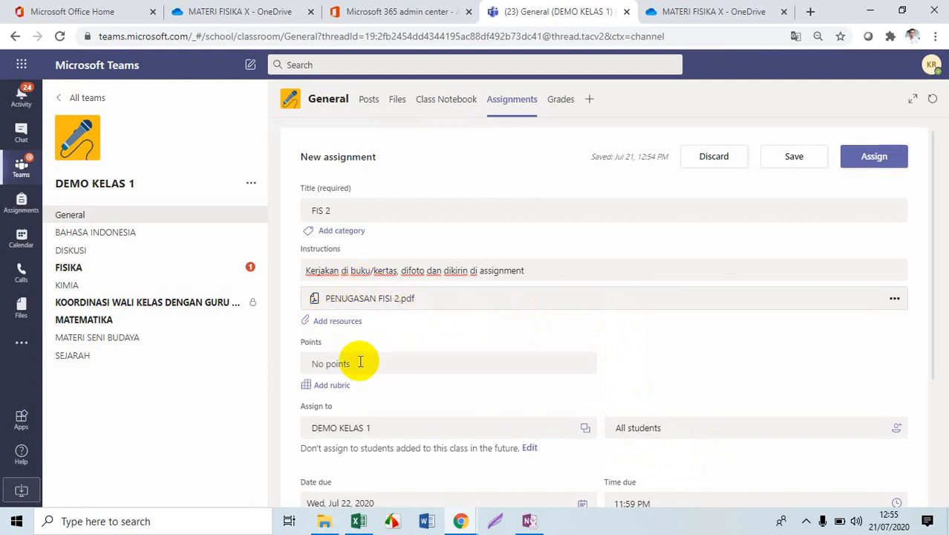
Create a new rubric for FIS 2 with the criterion "kelengkapan" and "5 langkah benar" under Excellent.
{"action": "left_click", "coordinate": [317, 388]}
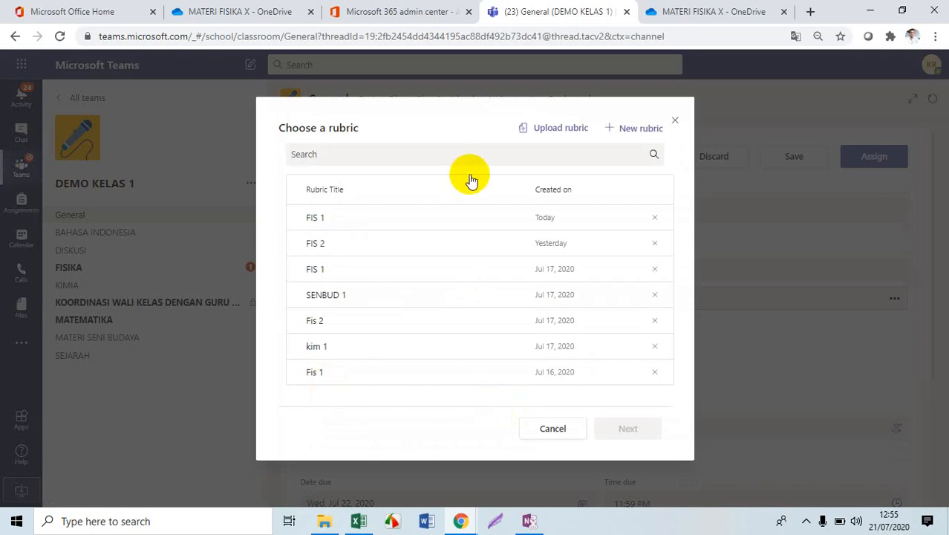
{"action": "left_click", "coordinate": [628, 129]}
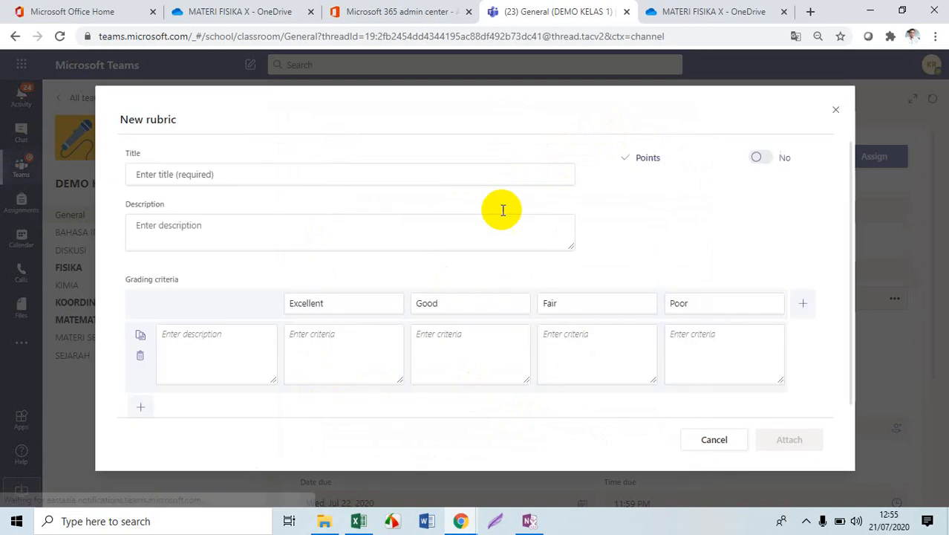
{"action": "left_click", "coordinate": [219, 344]}
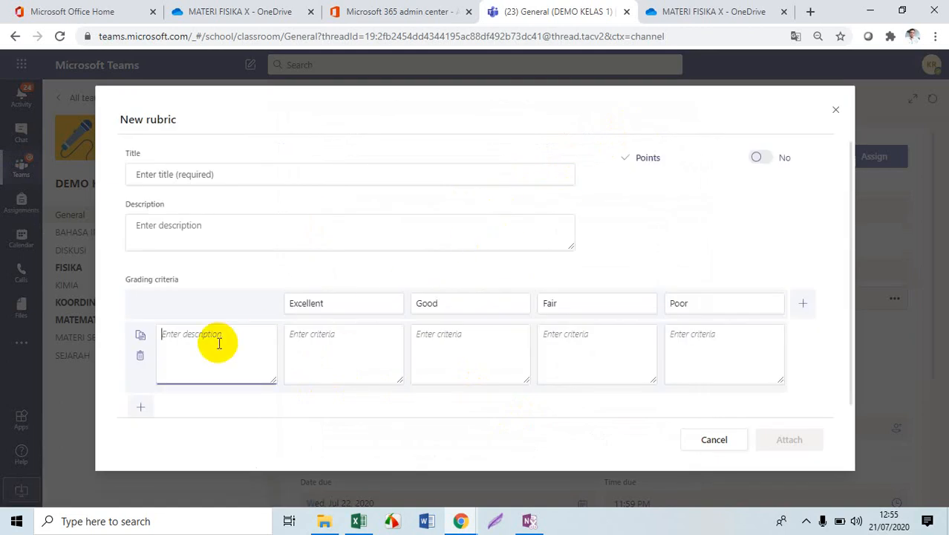
{"action": "type", "text": "kelengkapan"}
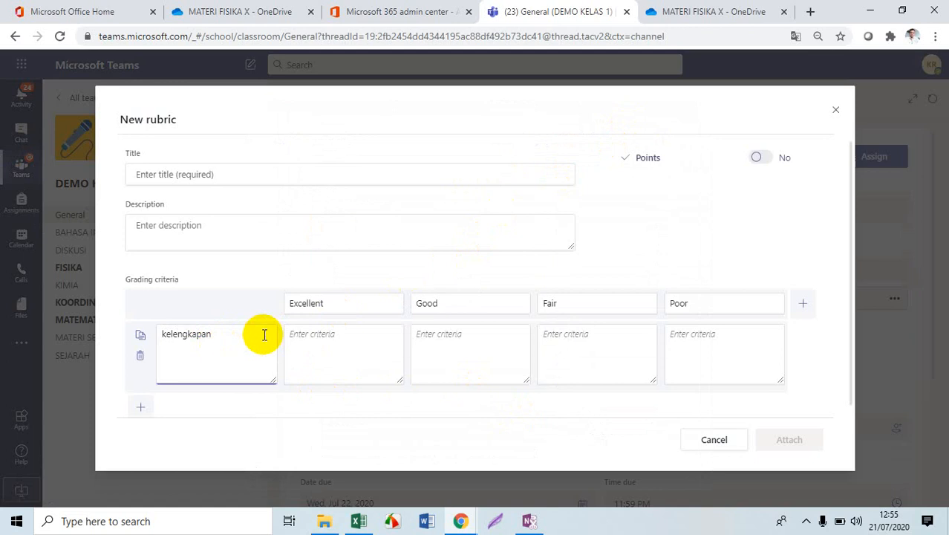
{"action": "left_click", "coordinate": [315, 331]}
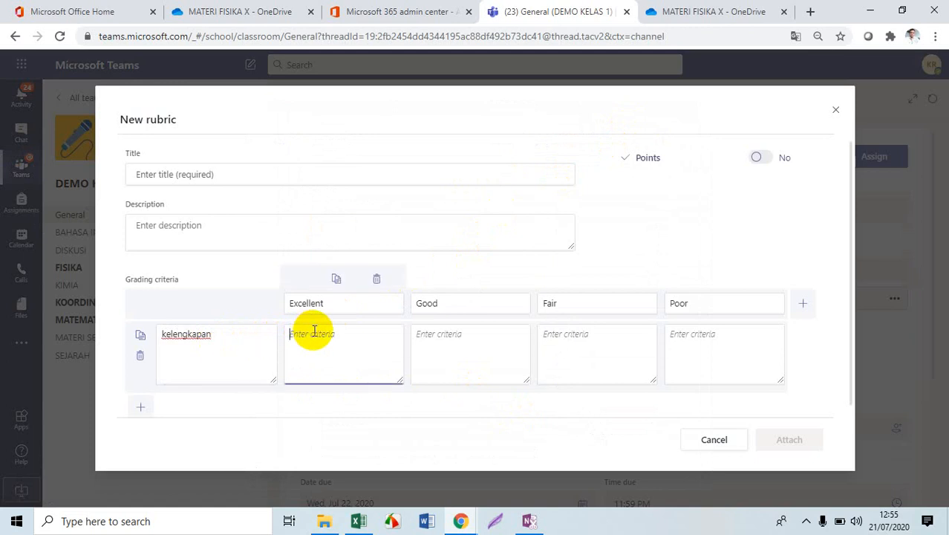
{"action": "type", "text": "5 langkah benas"}
Enter "4 langkah benar" as the Good level of the kelengkapan criterion.
{"action": "left_click", "coordinate": [495, 334]}
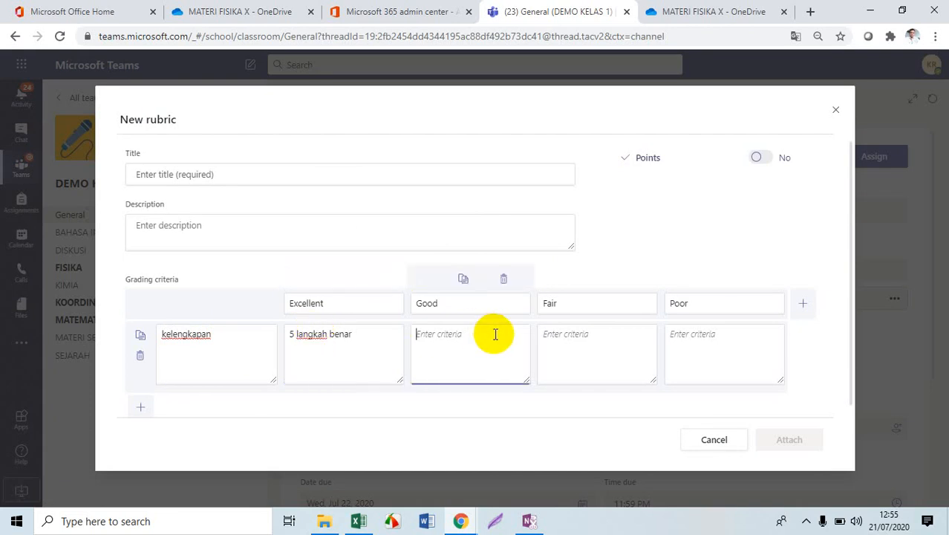
{"action": "type", "text": "4"}
{"action": "key", "text": "BackSpace"}
{"action": "type", "text": "4 le"}
{"action": "type", "text": "angkah bena"}
{"action": "type", "text": "r"}
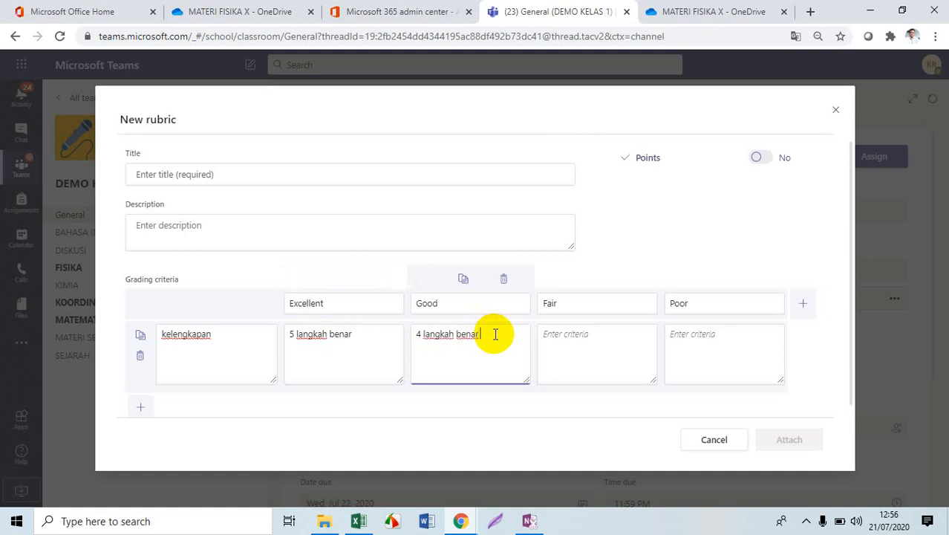
Fill in the kelengkapan criterion's Fair level with "2 langkah benar" and its Poor level with "1 langkah benar".
{"action": "left_click", "coordinate": [568, 336]}
{"action": "type", "text": "2 langka"}
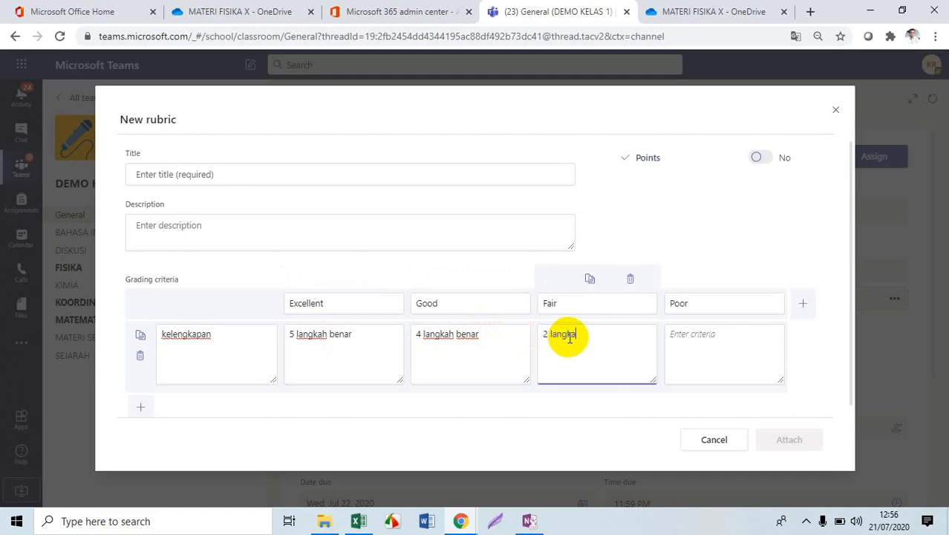
{"action": "type", "text": "h benar"}
{"action": "left_click", "coordinate": [717, 349]}
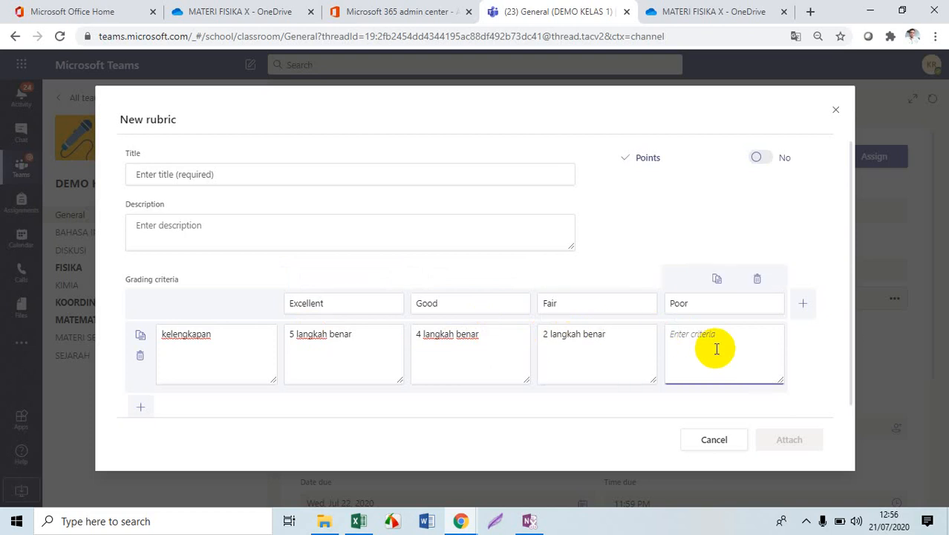
{"action": "type", "text": "t"}
{"action": "key", "text": "BackSpace"}
{"action": "type", "text": "1 langkah benar"}
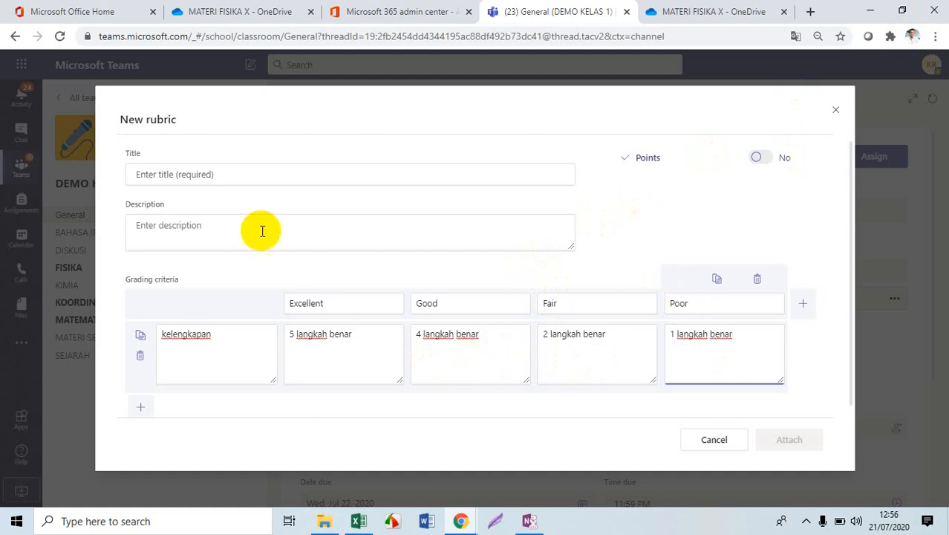
Title the rubric "Fis 2", describe it as "vektor", and attach it to the assignment.
{"action": "left_click", "coordinate": [253, 177]}
{"action": "type", "text": "Fis 2"}
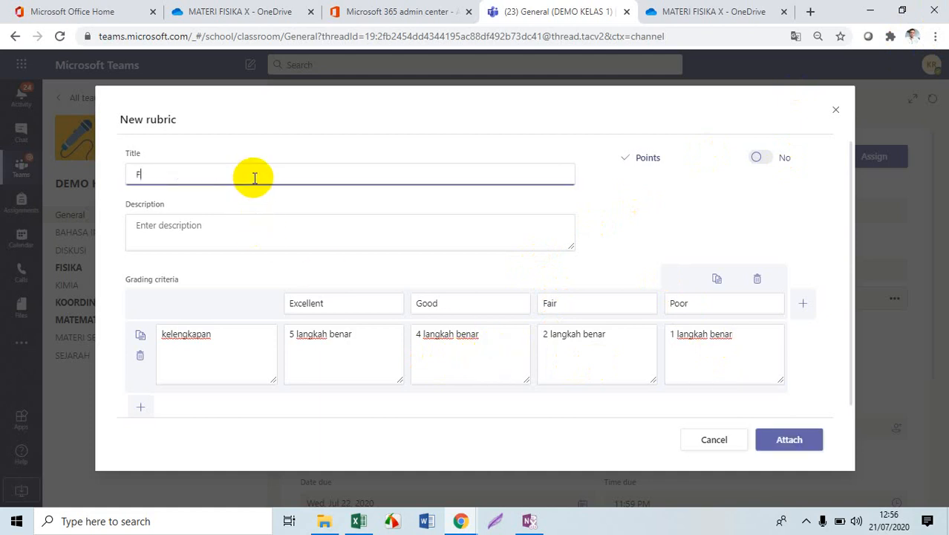
{"action": "left_click", "coordinate": [248, 233]}
{"action": "type", "text": "v"}
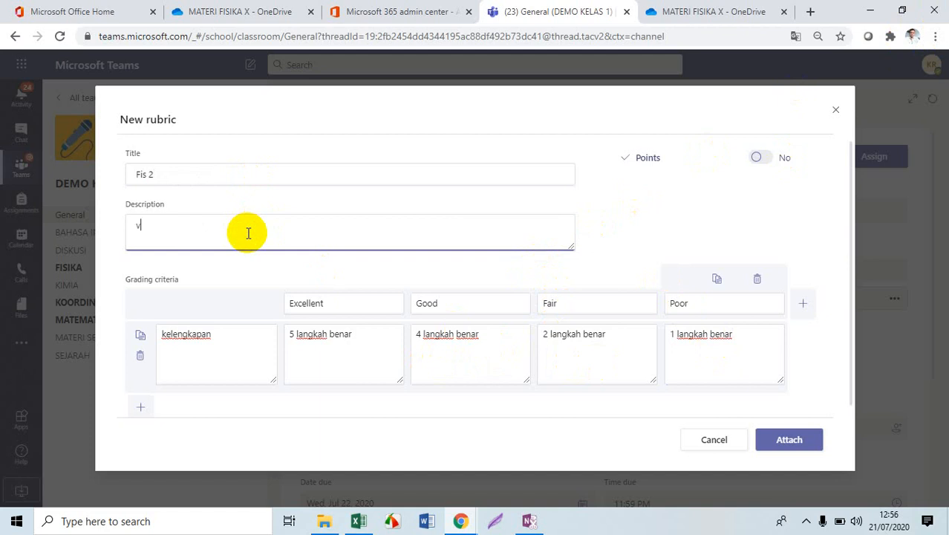
{"action": "type", "text": "emktor"}
{"action": "left_click", "coordinate": [789, 438]}
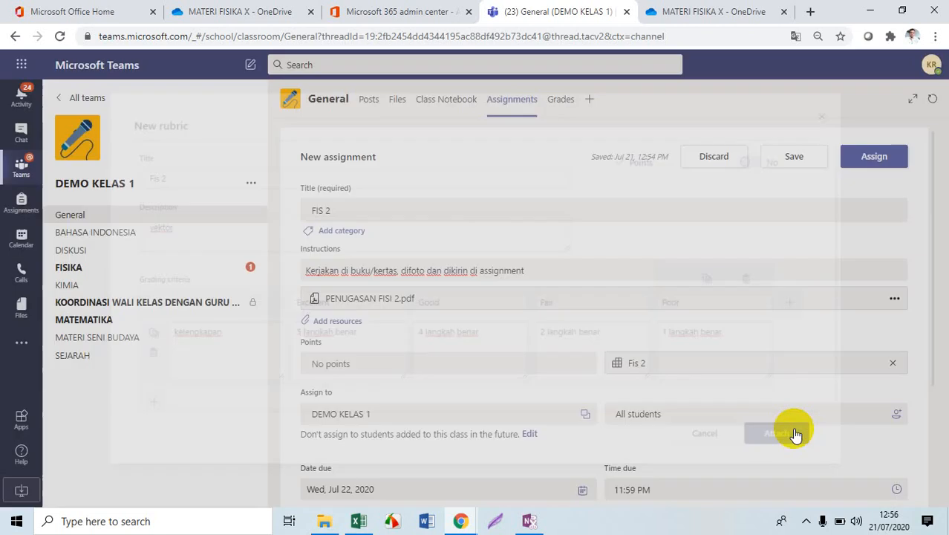
Set FIS 2 to be assigned to all students added to this class in the future.
{"action": "scroll", "coordinate": [661, 359], "scroll_direction": "down", "scroll_amount": 3}
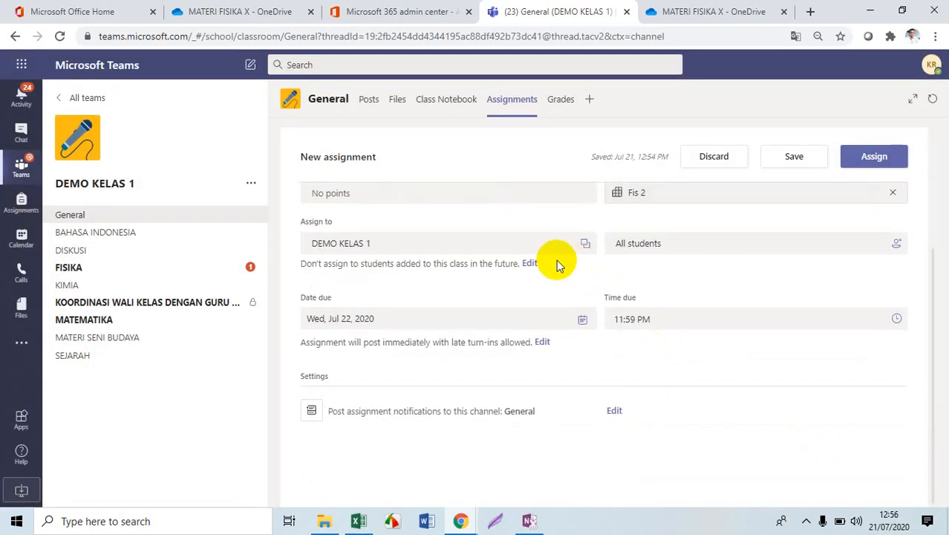
{"action": "left_click", "coordinate": [531, 266]}
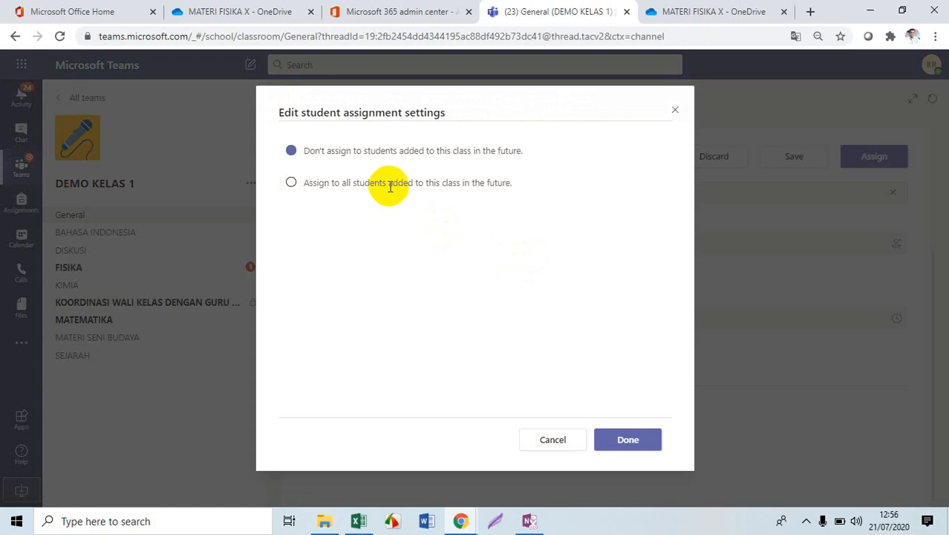
{"action": "left_click", "coordinate": [290, 182]}
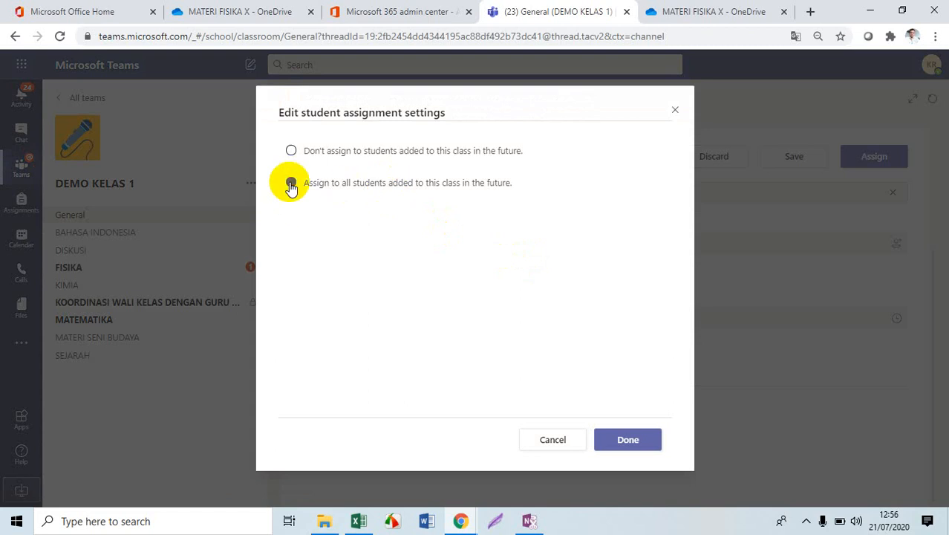
{"action": "left_click", "coordinate": [626, 440]}
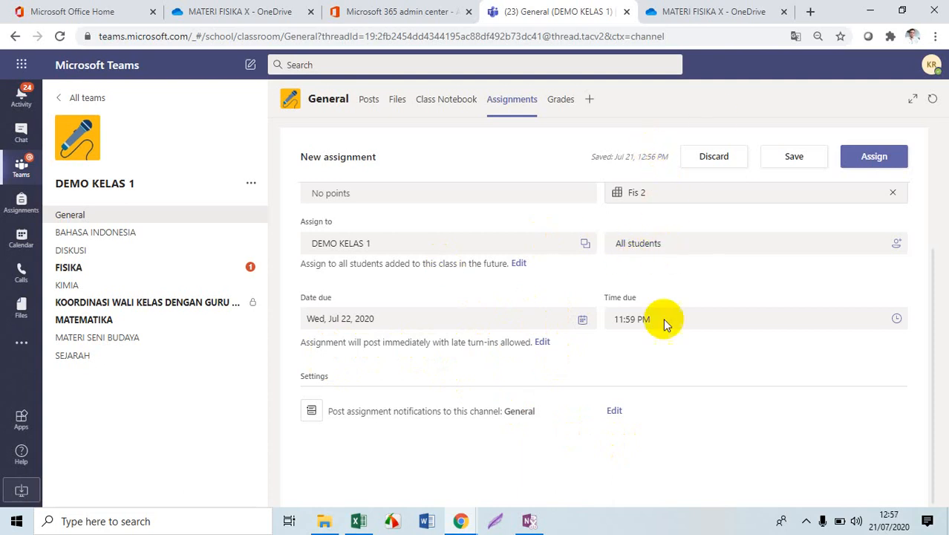
Post the FIS 2 notifications to the FISIKA channel and assign FIS 2 to the class.
{"action": "left_click", "coordinate": [614, 412]}
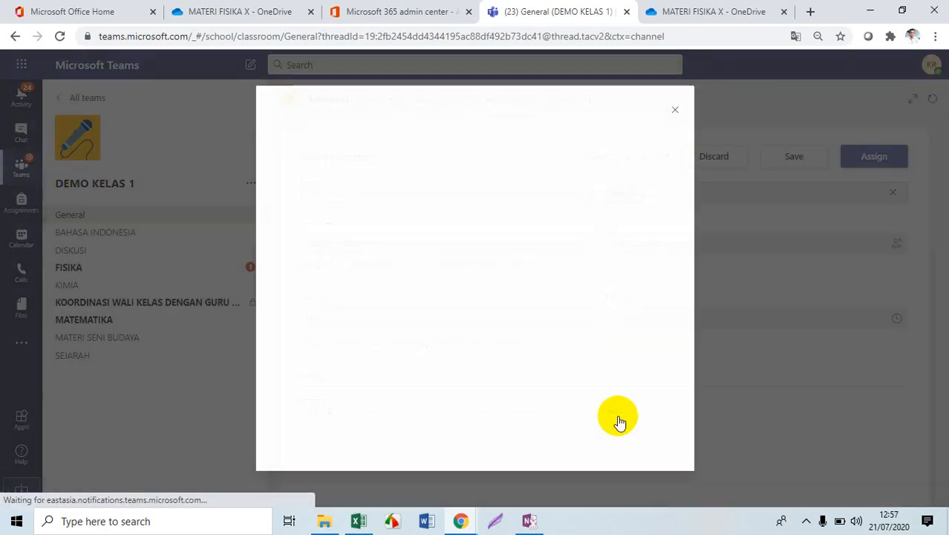
{"action": "left_click", "coordinate": [332, 215]}
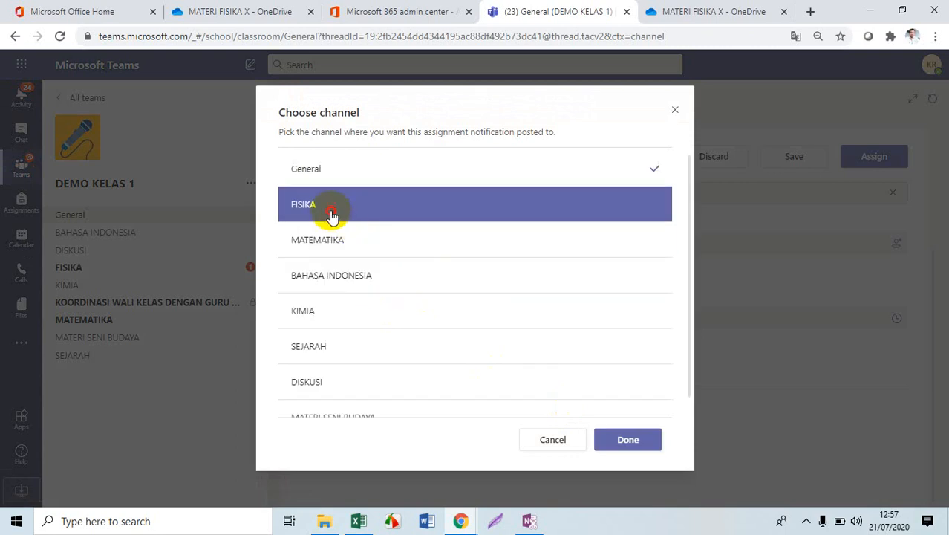
{"action": "left_click", "coordinate": [628, 441]}
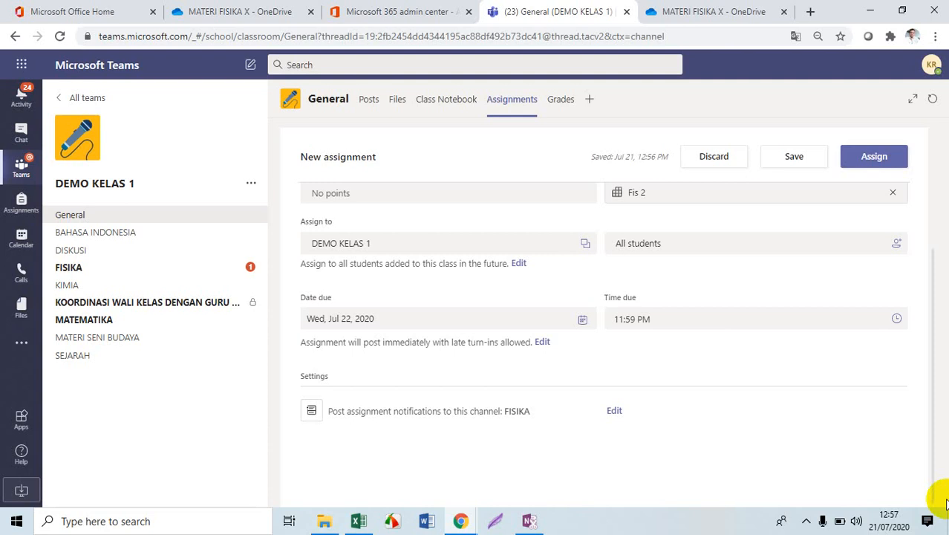
{"action": "left_click", "coordinate": [873, 156]}
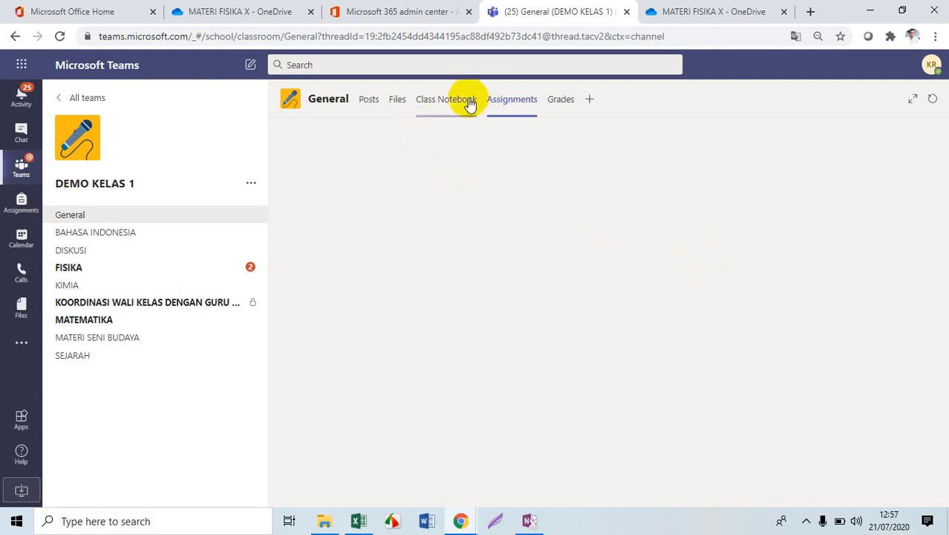
Reload the page and return to the class's list of assignments.
{"action": "left_click", "coordinate": [59, 36]}
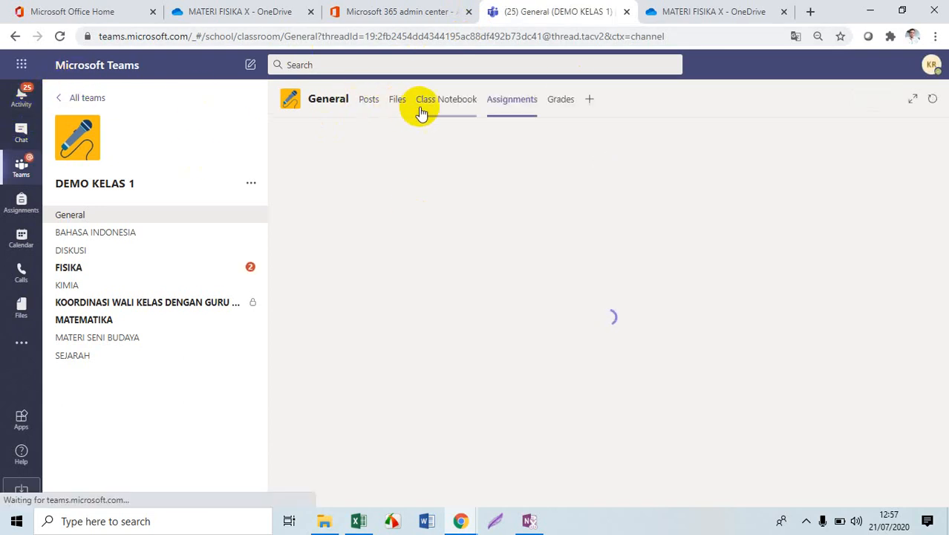
{"action": "left_click", "coordinate": [498, 110]}
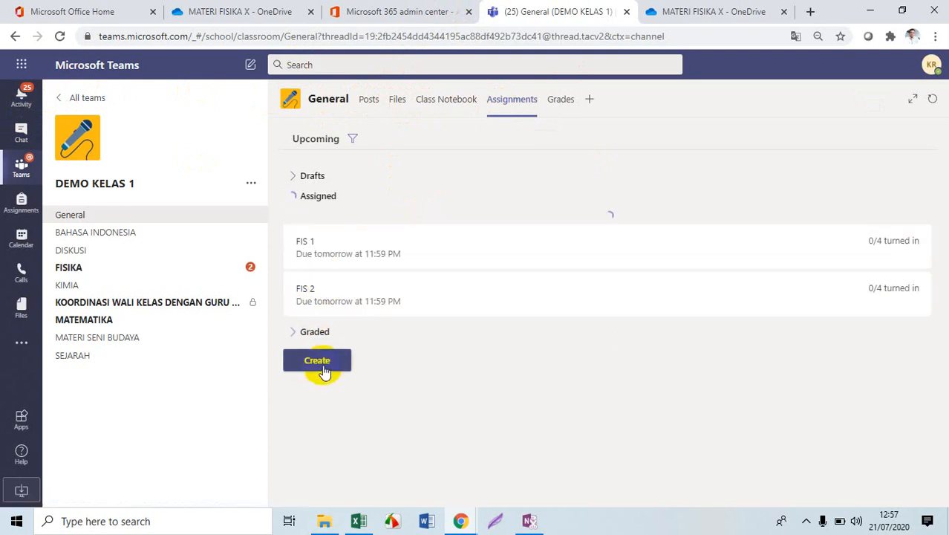
{"action": "left_click", "coordinate": [324, 367]}
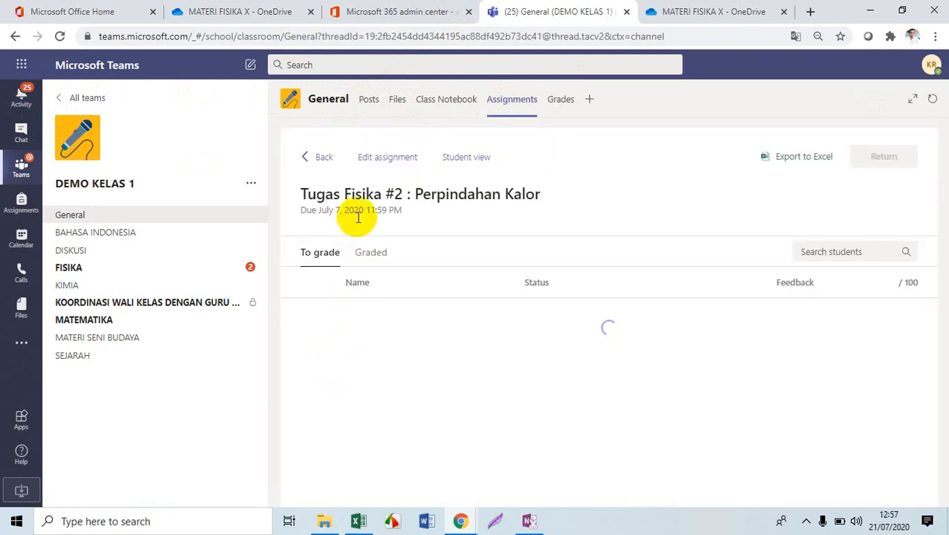
{"action": "left_click", "coordinate": [321, 157]}
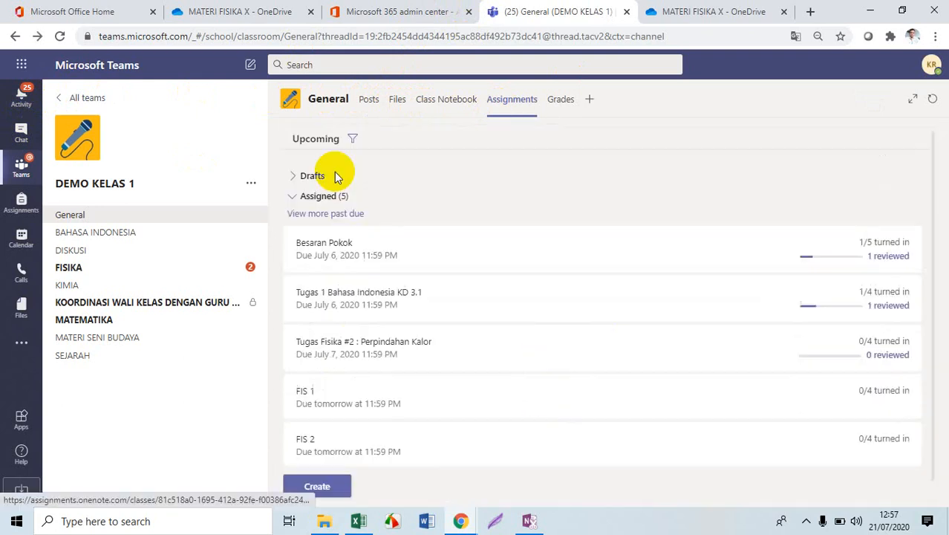
Create a quiz assignment from the existing form "UJI ULANG FISIKA Penilaian Akhir Tahun 2019/2020".
{"action": "left_click", "coordinate": [329, 490]}
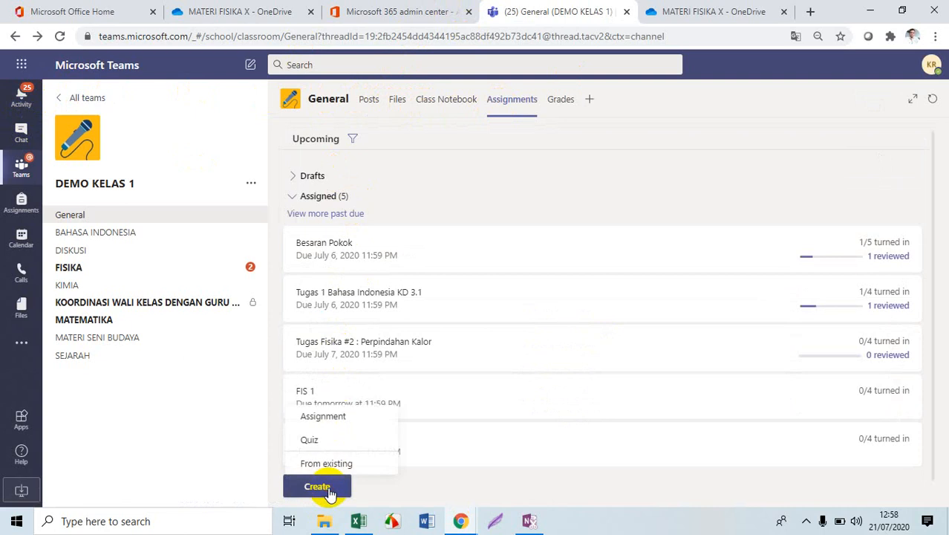
{"action": "left_click", "coordinate": [323, 445]}
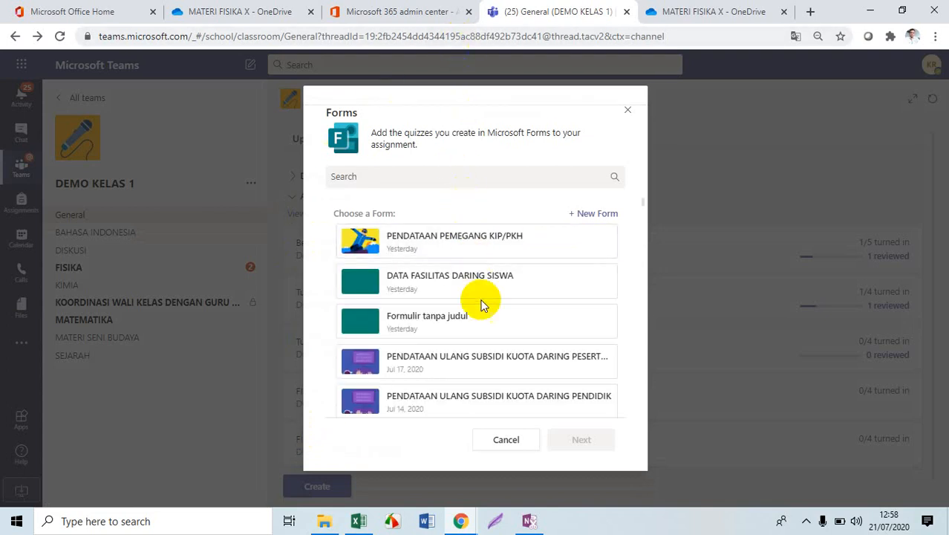
{"action": "scroll", "coordinate": [483, 305], "scroll_direction": "down", "scroll_amount": 1}
{"action": "scroll", "coordinate": [483, 312], "scroll_direction": "down", "scroll_amount": 2}
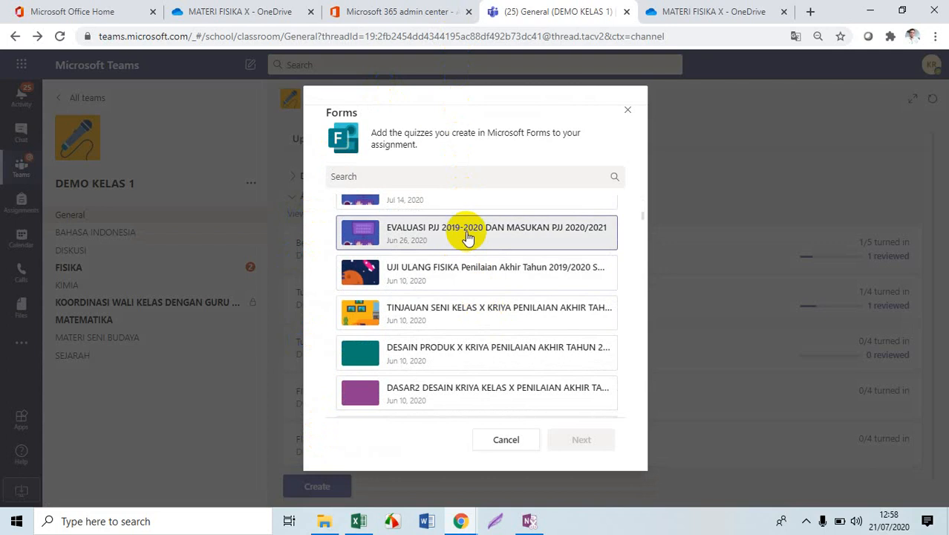
{"action": "left_click", "coordinate": [434, 278]}
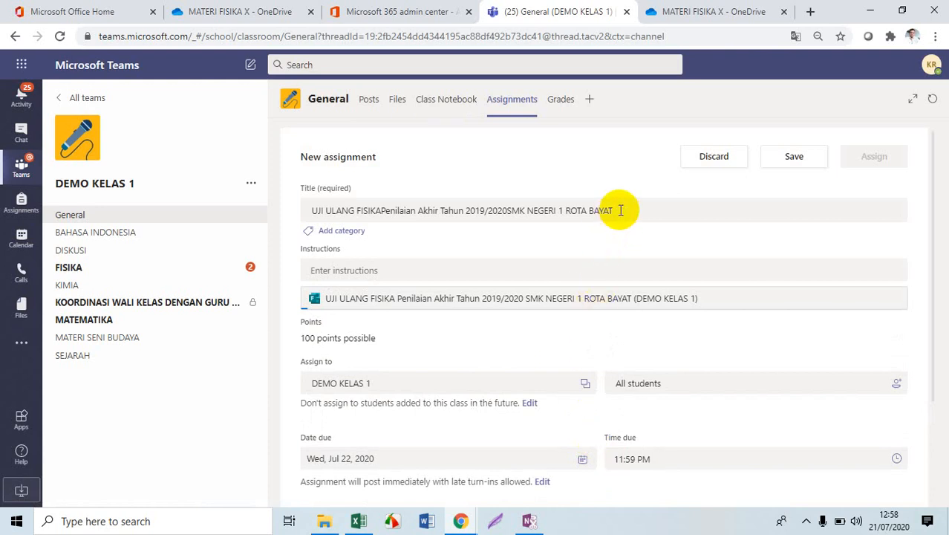
Replace the new quiz assignment's title with FIS 3.
{"action": "left_click_drag", "start_coordinate": [621, 210], "coordinate": [296, 208]}
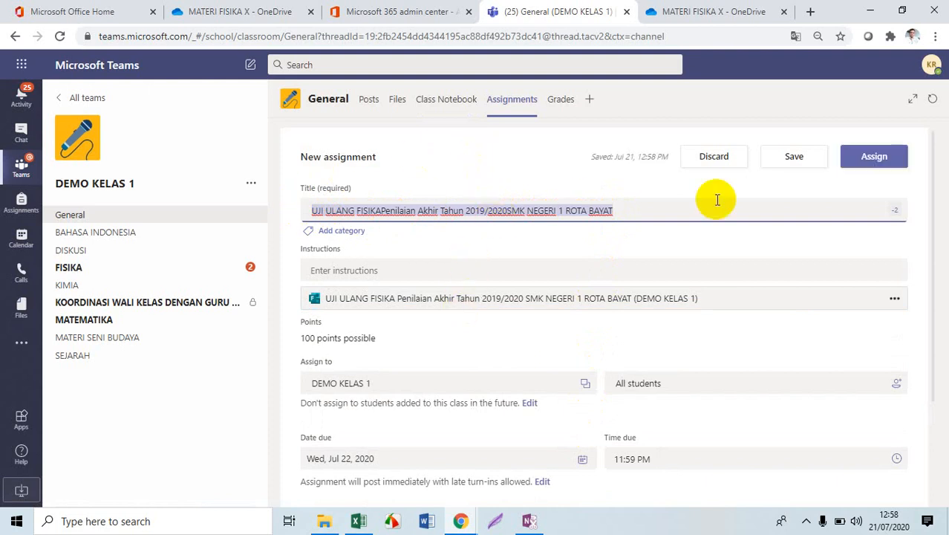
{"action": "type", "text": "FIS 3"}
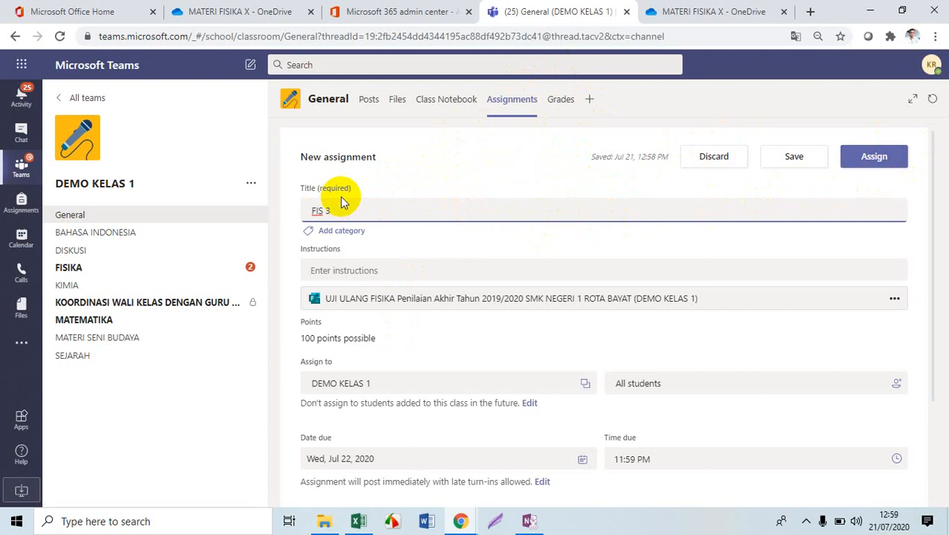
Post the FIS 3 notifications to the FISIKA channel and assign the quiz to all students of DEMO KELAS 1.
{"action": "scroll", "coordinate": [416, 268], "scroll_direction": "down", "scroll_amount": 1}
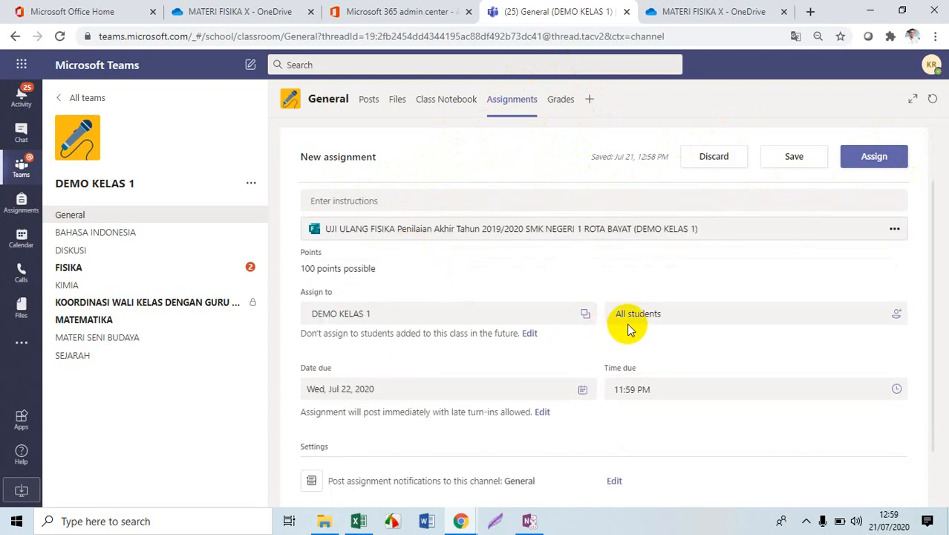
{"action": "scroll", "coordinate": [561, 378], "scroll_direction": "down", "scroll_amount": 1}
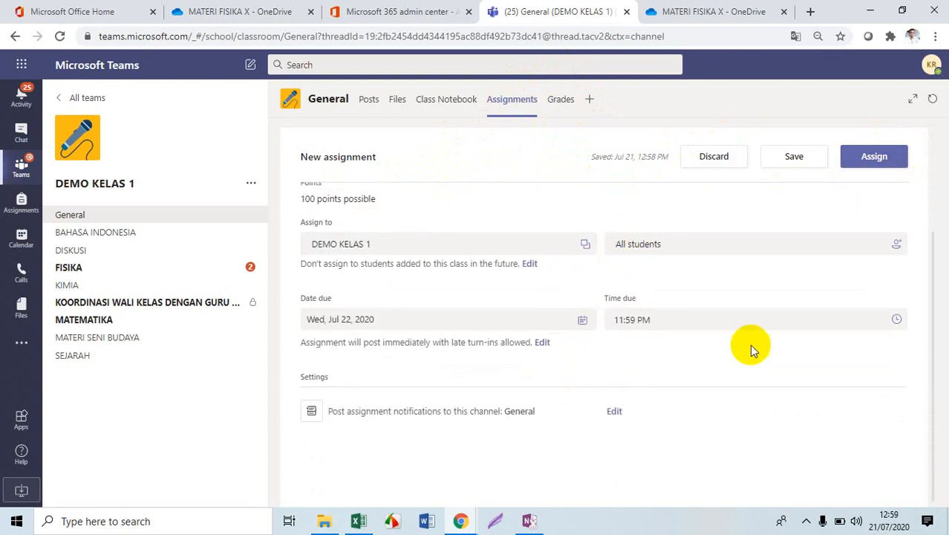
{"action": "left_click", "coordinate": [615, 411]}
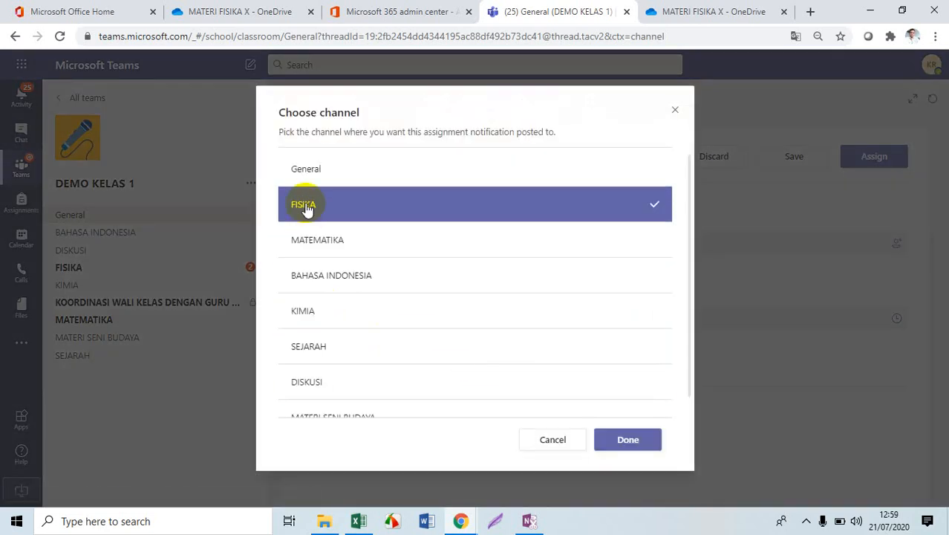
{"action": "left_click", "coordinate": [628, 440]}
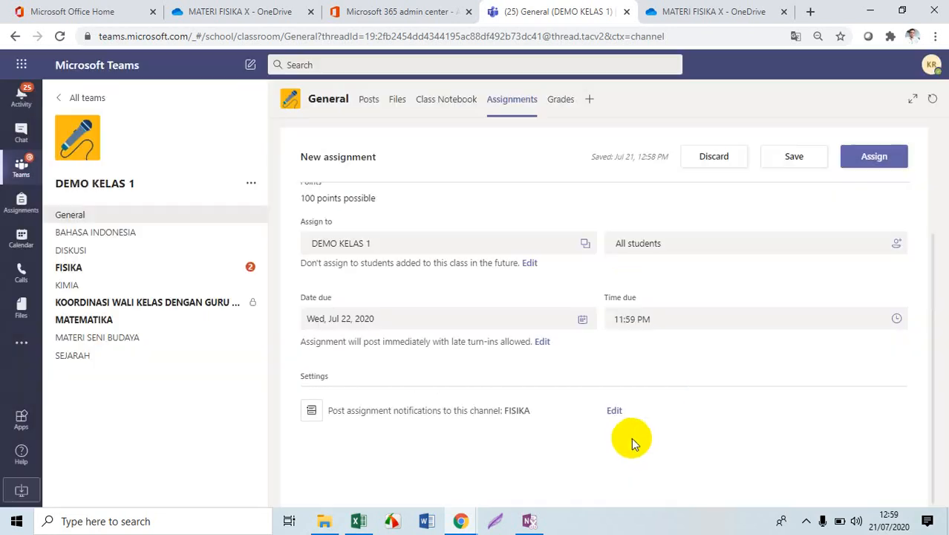
{"action": "left_click", "coordinate": [871, 159]}
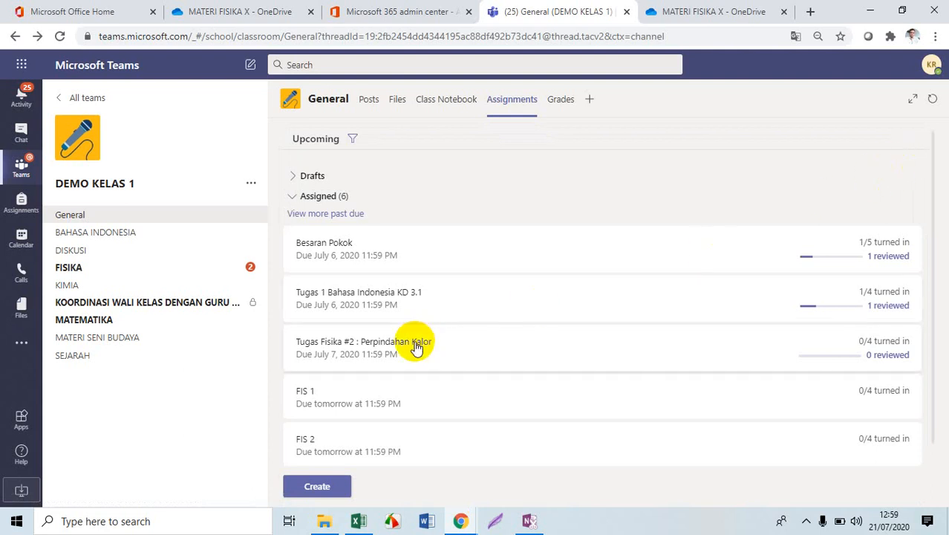
Look through the class's list of assigned work including FIS 1, FIS 2 and FIS 3, and open the class grades.
{"action": "scroll", "coordinate": [413, 346], "scroll_direction": "down", "scroll_amount": 2}
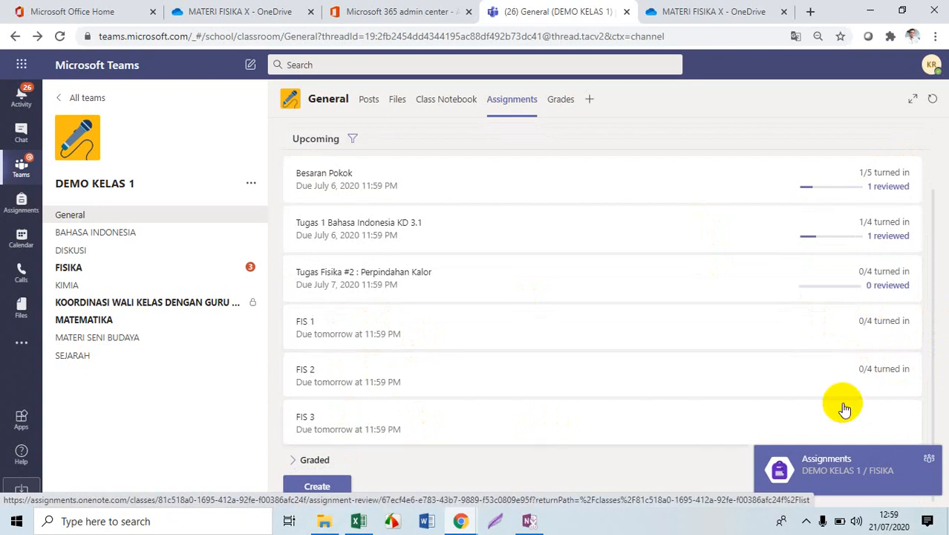
{"action": "scroll", "coordinate": [843, 403], "scroll_direction": "down", "scroll_amount": 1}
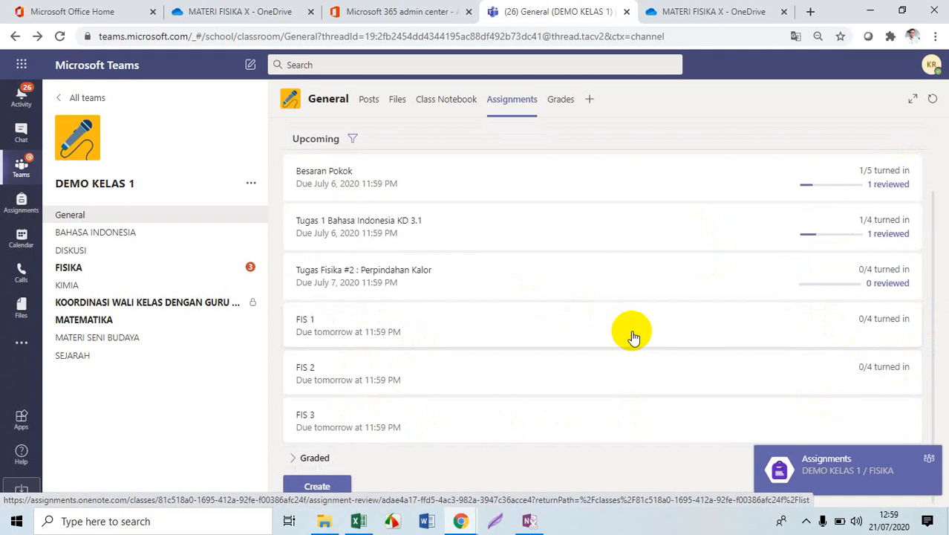
{"action": "scroll", "coordinate": [632, 334], "scroll_direction": "up", "scroll_amount": 1}
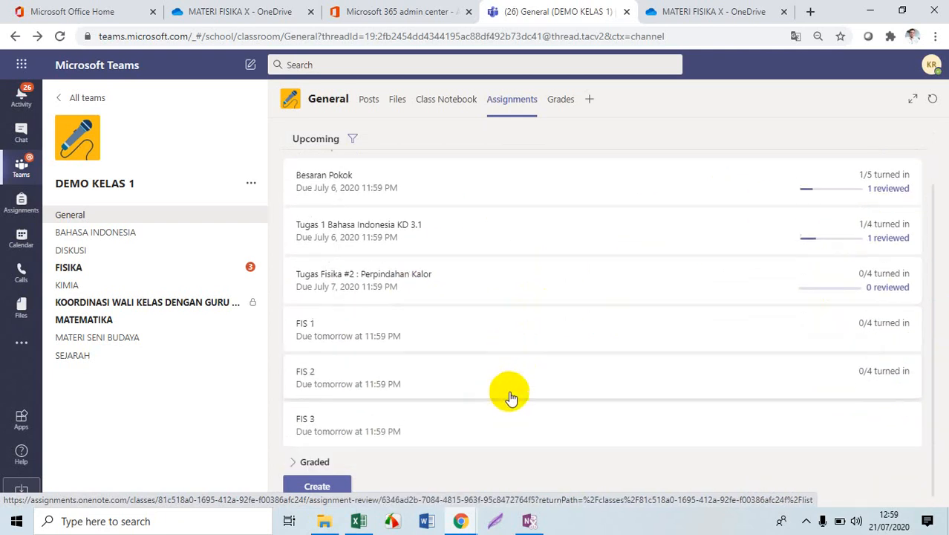
{"action": "scroll", "coordinate": [509, 395], "scroll_direction": "down", "scroll_amount": 1}
{"action": "scroll", "coordinate": [511, 397], "scroll_direction": "up", "scroll_amount": 1}
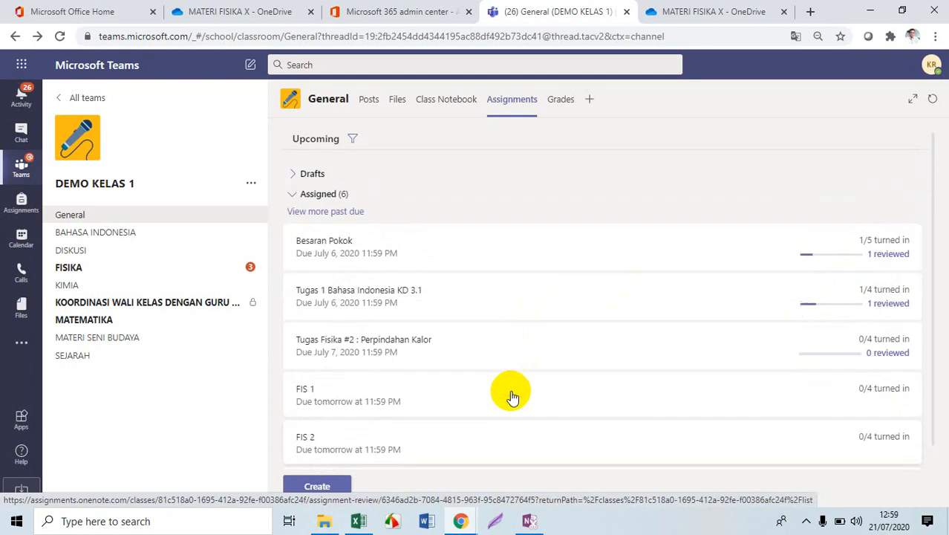
{"action": "left_click", "coordinate": [563, 100]}
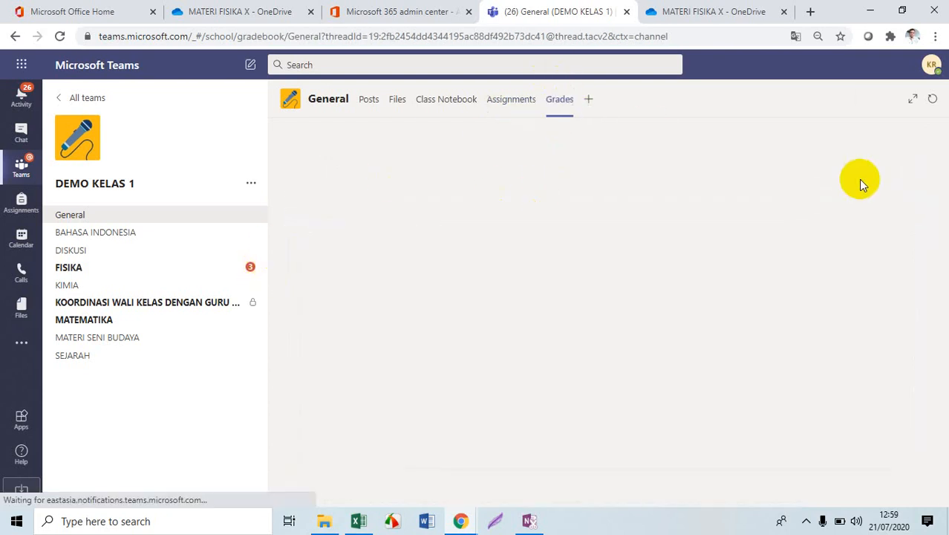